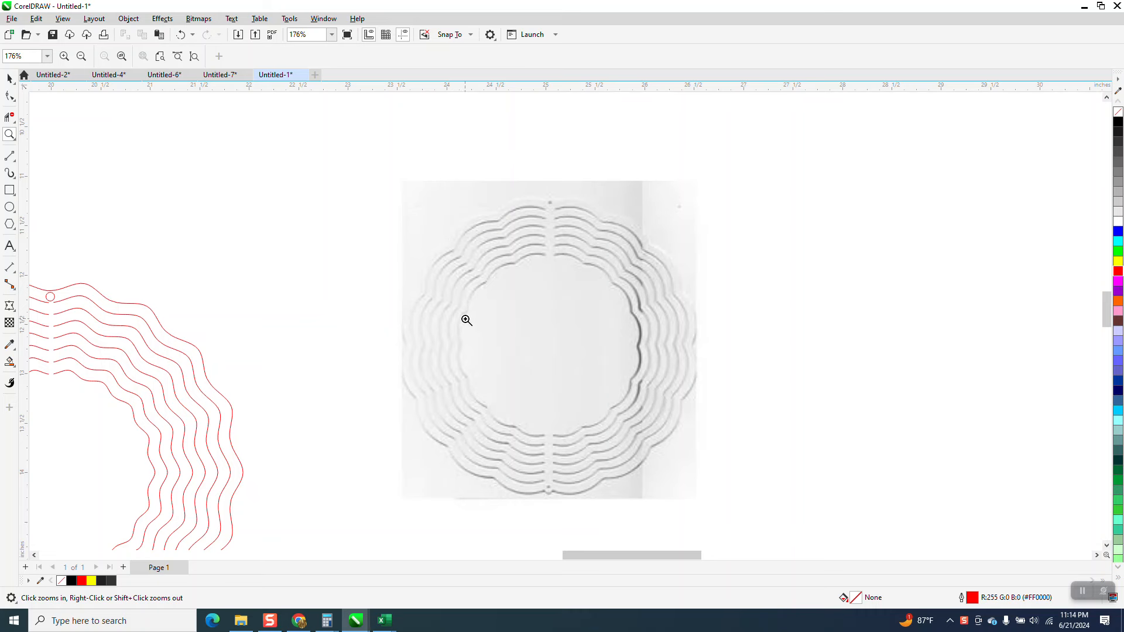
- Compare the grey embossed ring reference image with the red wavy ring design, including the small hole at its top
scroll(503, 313, down, 1)
scroll(589, 301, down, 1)
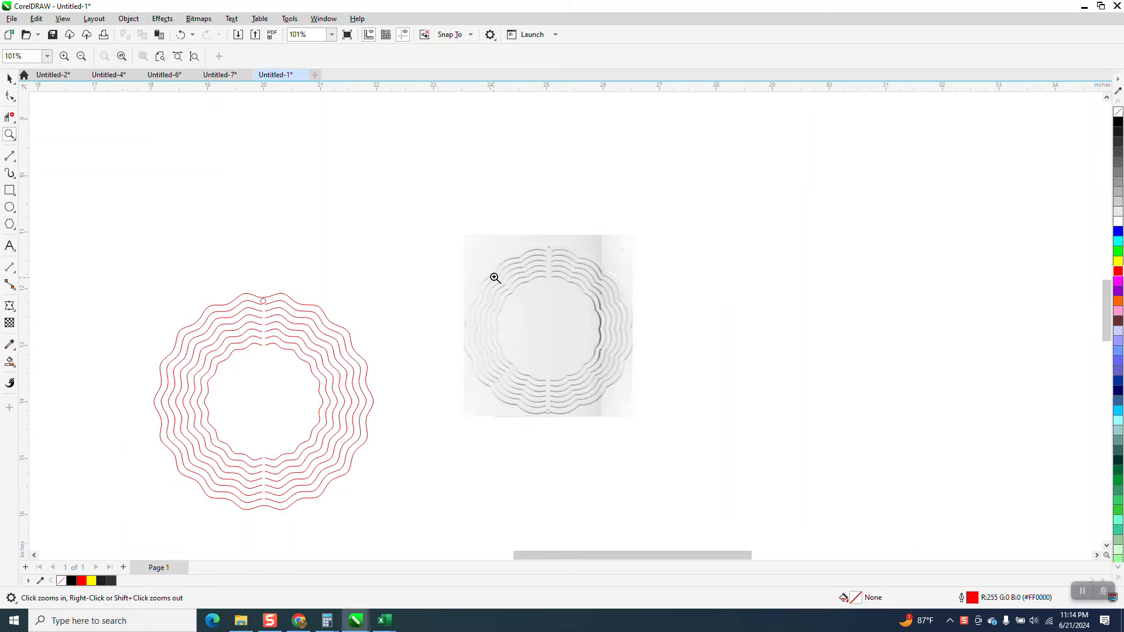
drag(460, 236, 742, 425)
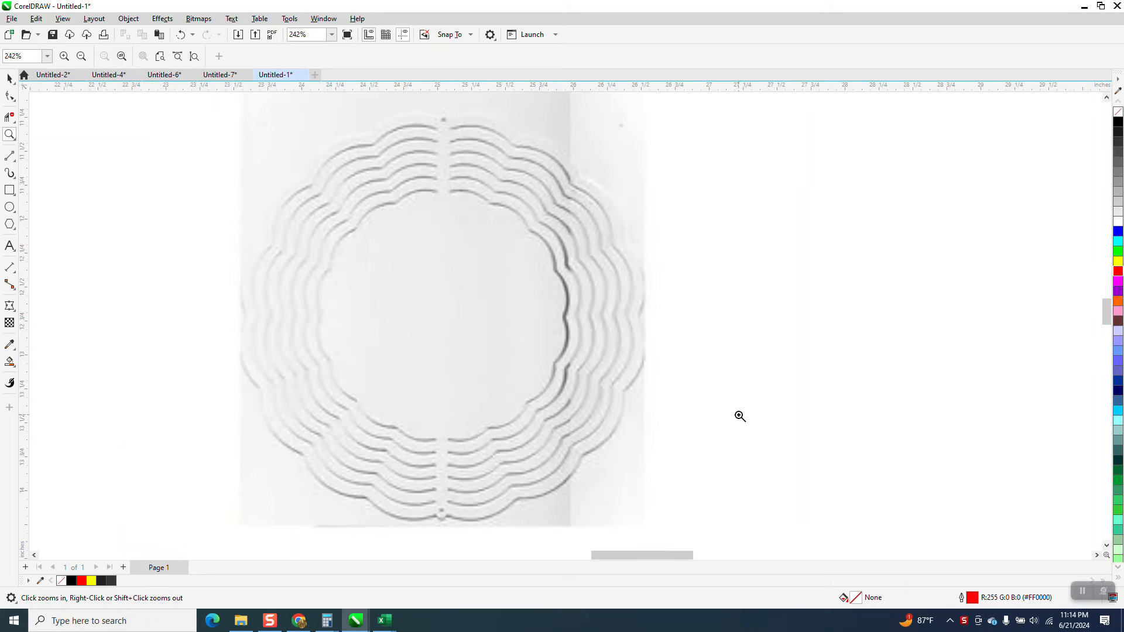
scroll(674, 316, down, 1)
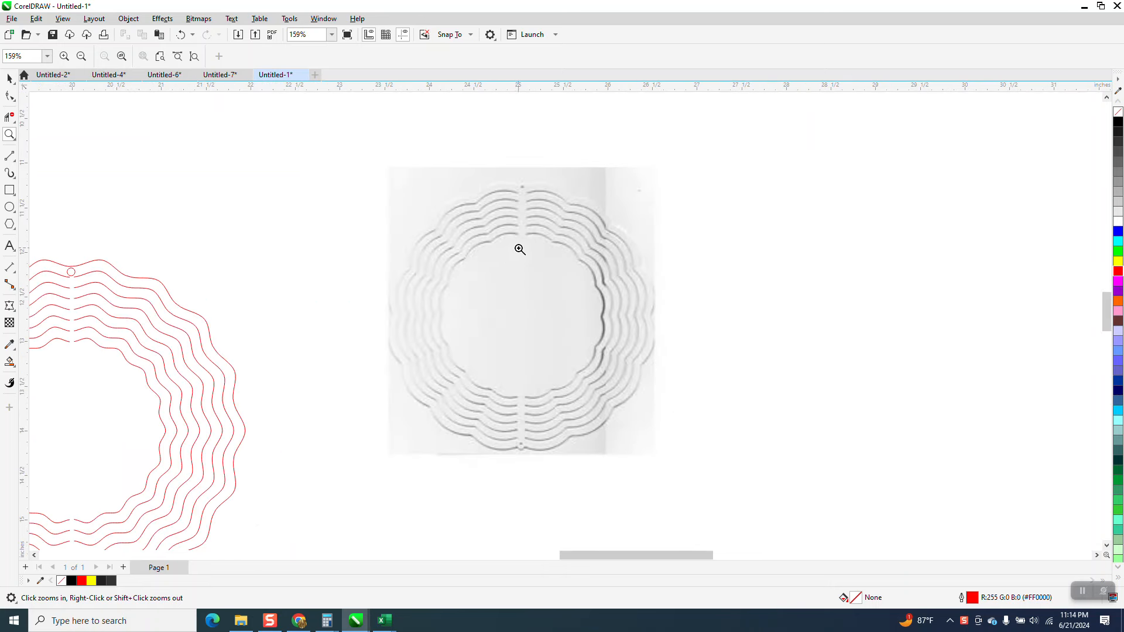
scroll(570, 257, down, 1)
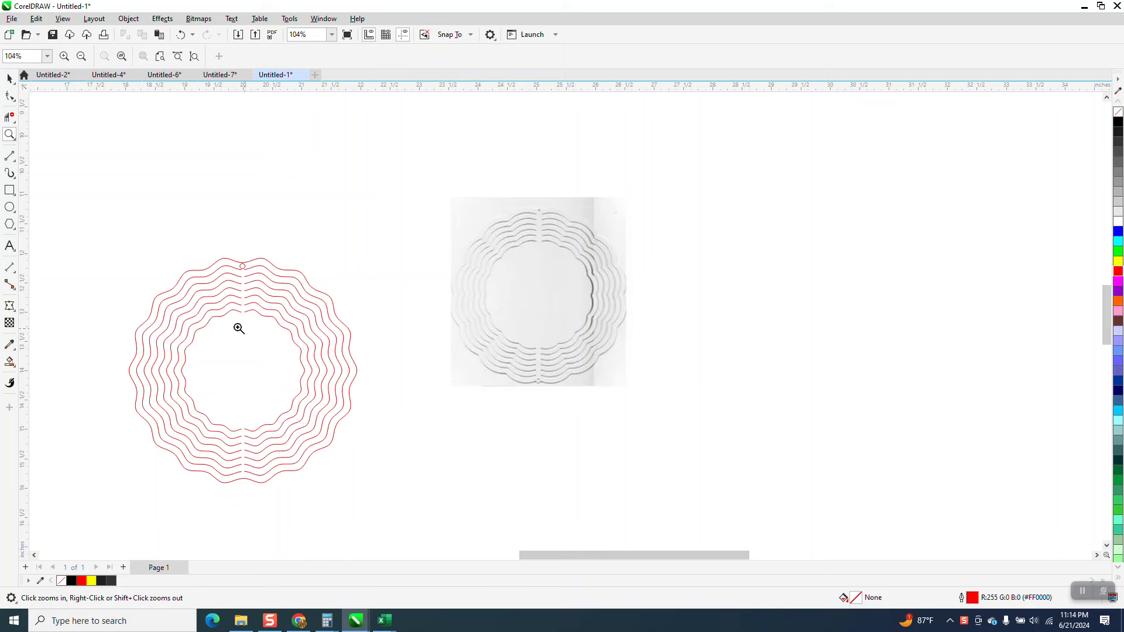
drag(115, 242, 432, 491)
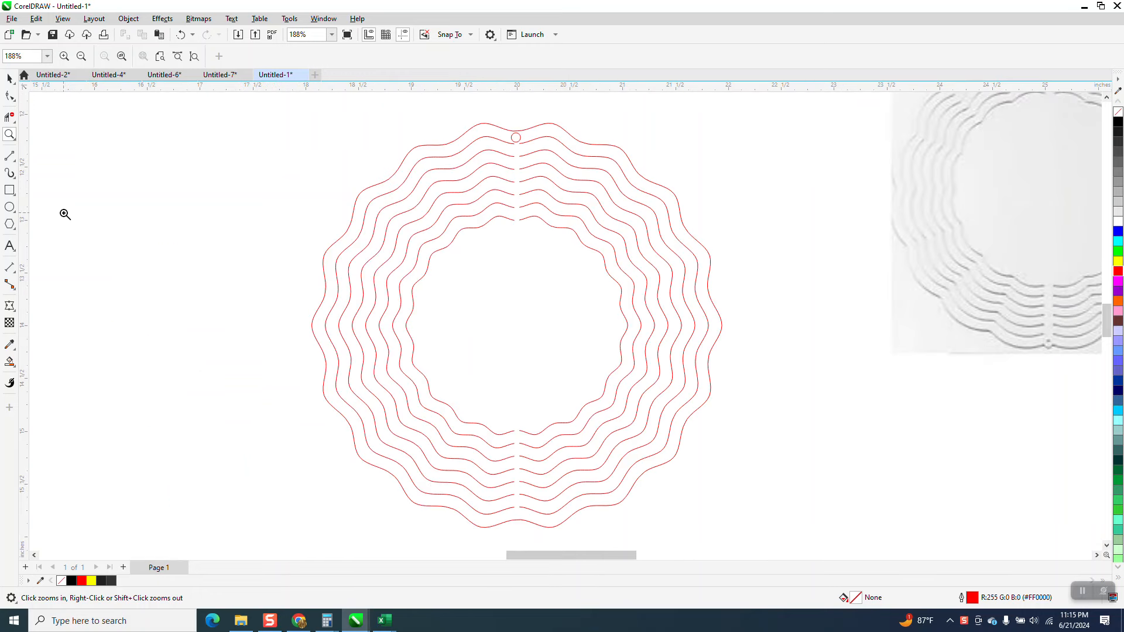
drag(497, 119, 567, 181)
scroll(475, 218, down, 2)
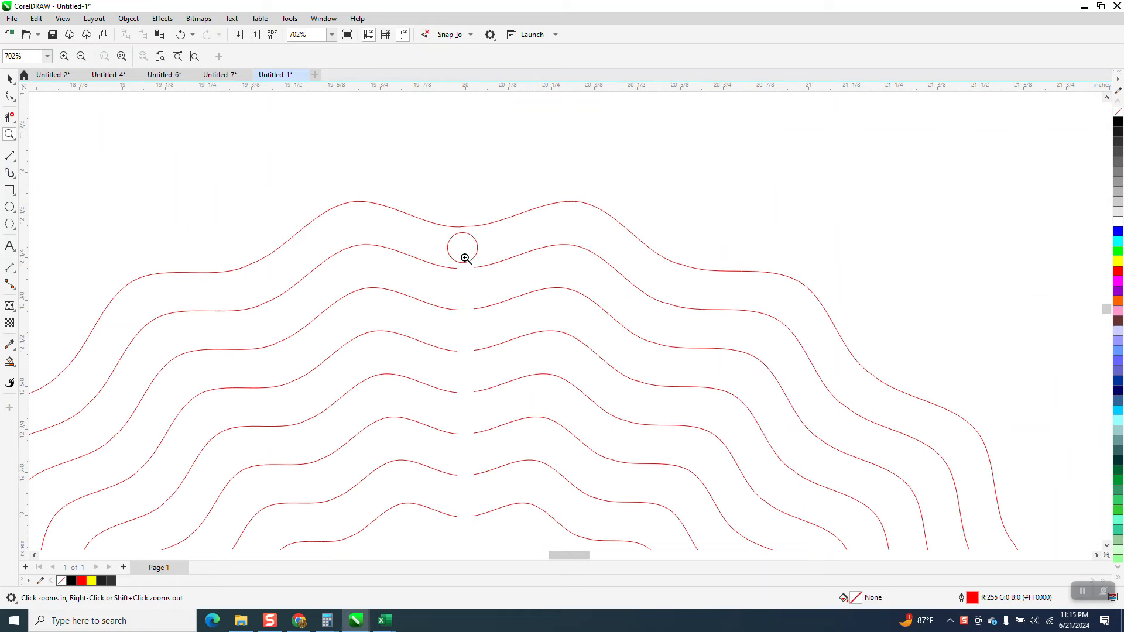
scroll(461, 240, down, 1)
scroll(463, 235, down, 2)
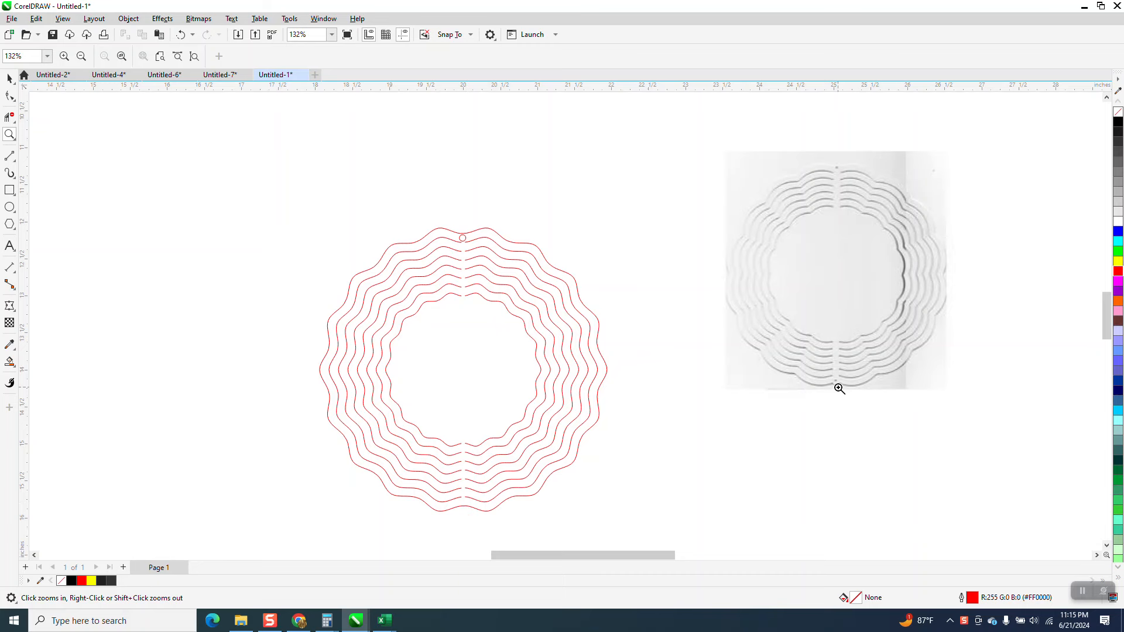
scroll(516, 304, down, 1)
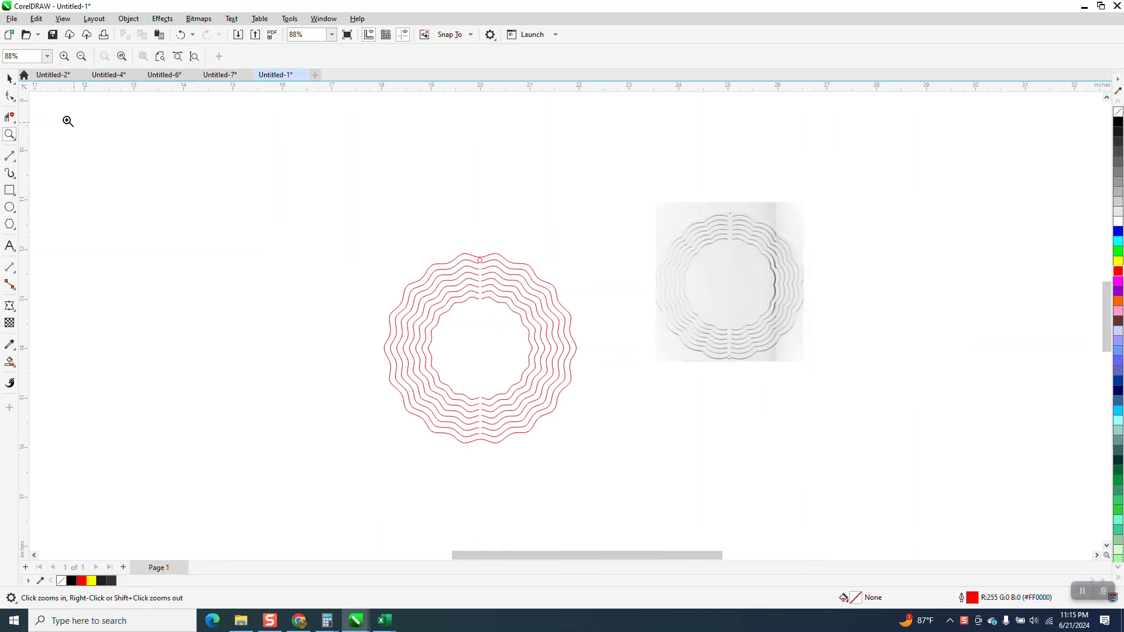
- Move the whole red wavy ring design to about X 13.97, Y -11.38 inches, away from the page centre
key(space)
drag(351, 226, 659, 465)
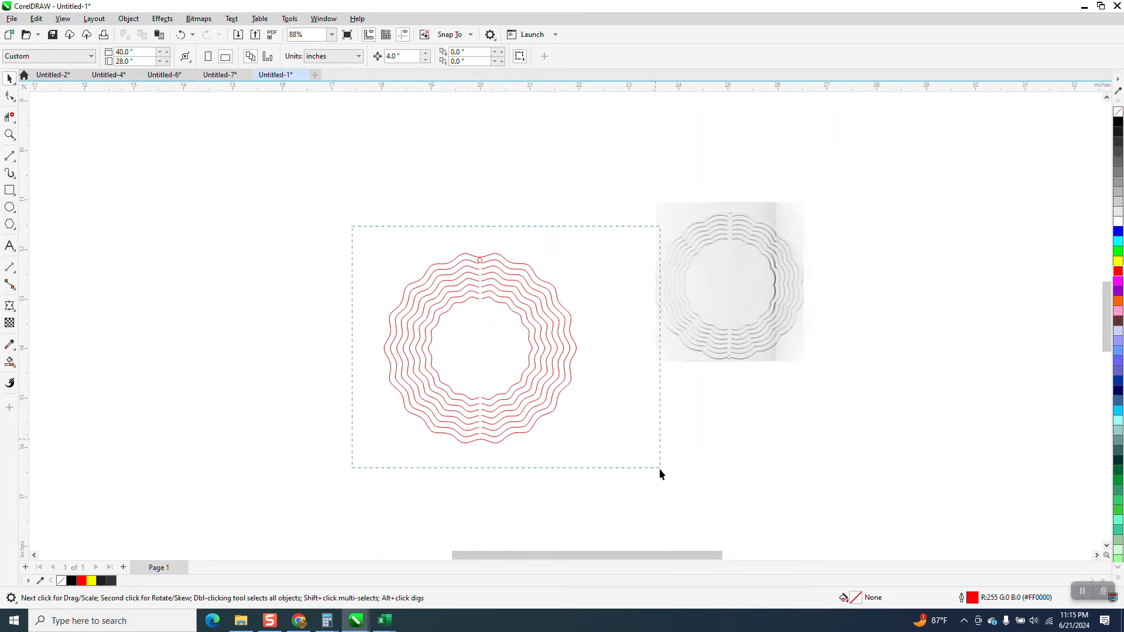
drag(466, 349, 175, 220)
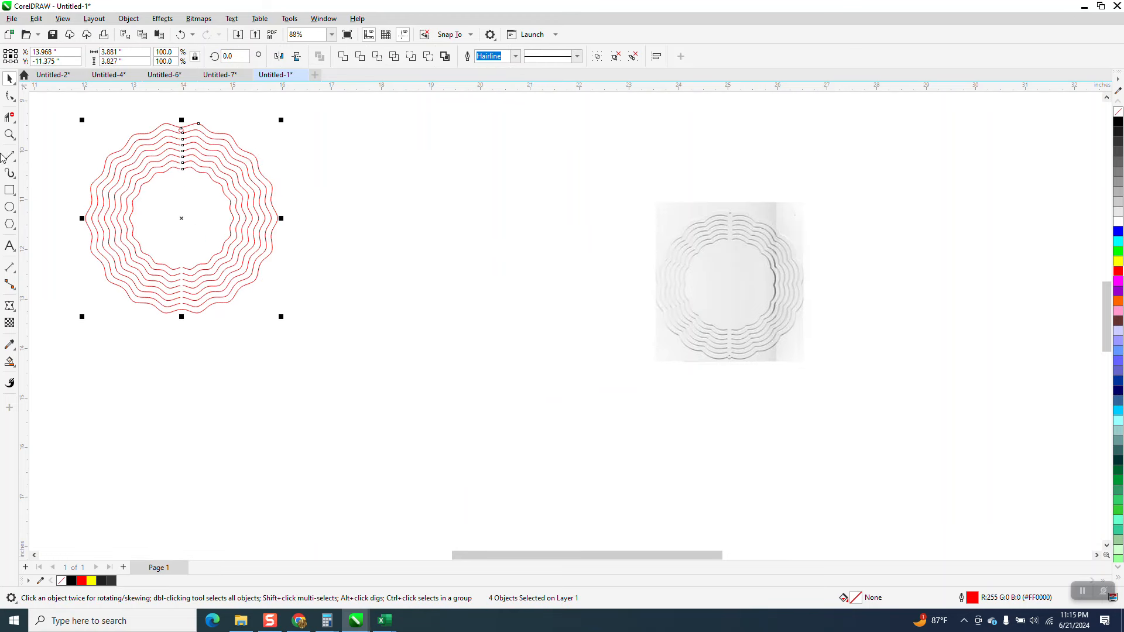
- Draw an 18-sided polygon about 4.14 inches across and centre it on the page
click(15, 232)
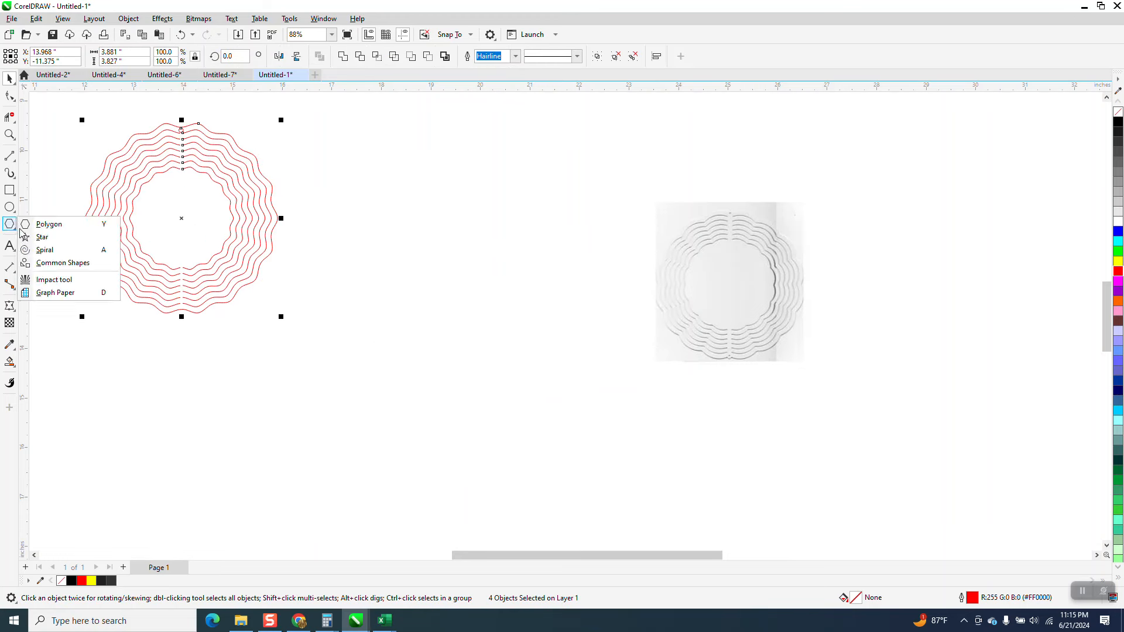
click(45, 224)
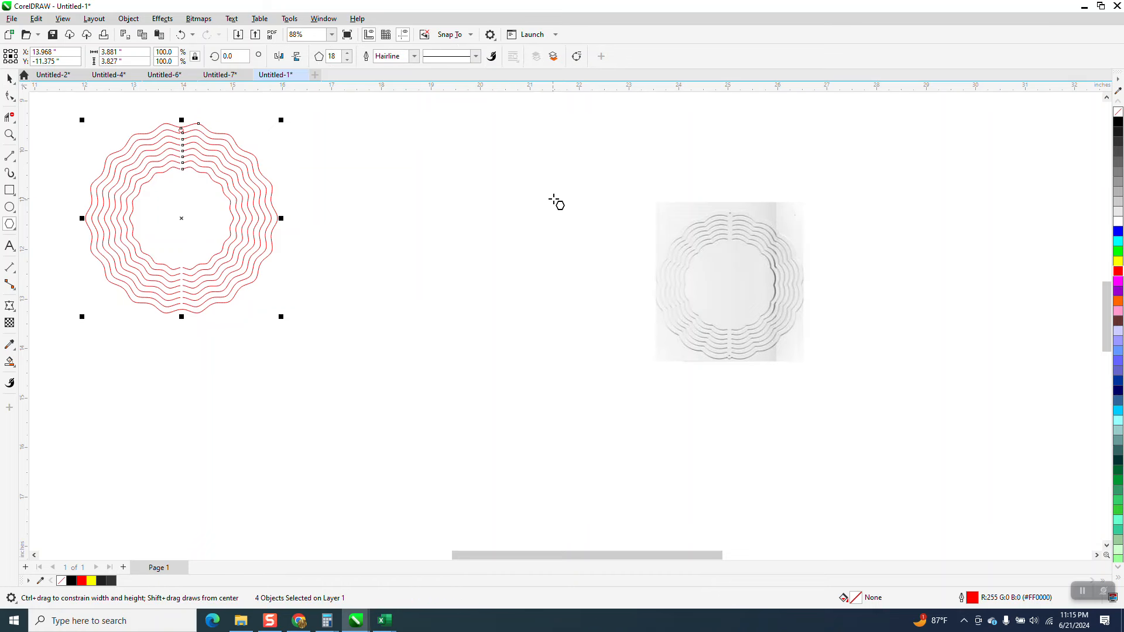
drag(564, 188, 436, 386)
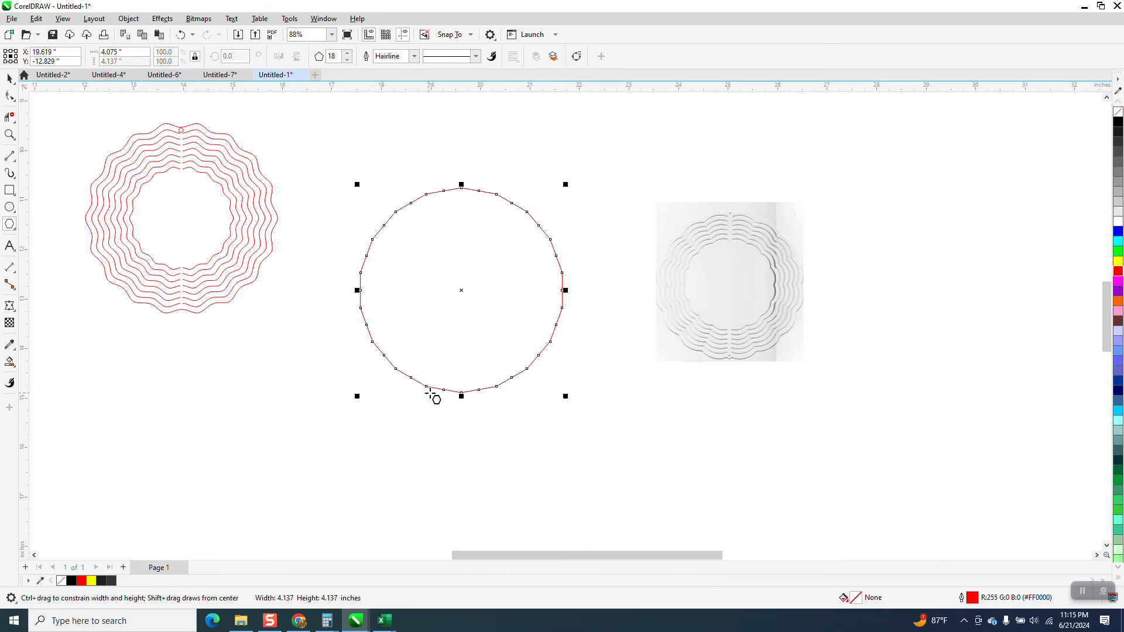
key(p)
- Convert the polygon's half-edge between the top vertex and the midpoint node to its right into a curve
click(9, 134)
click(451, 228)
click(9, 95)
drag(288, 178, 425, 240)
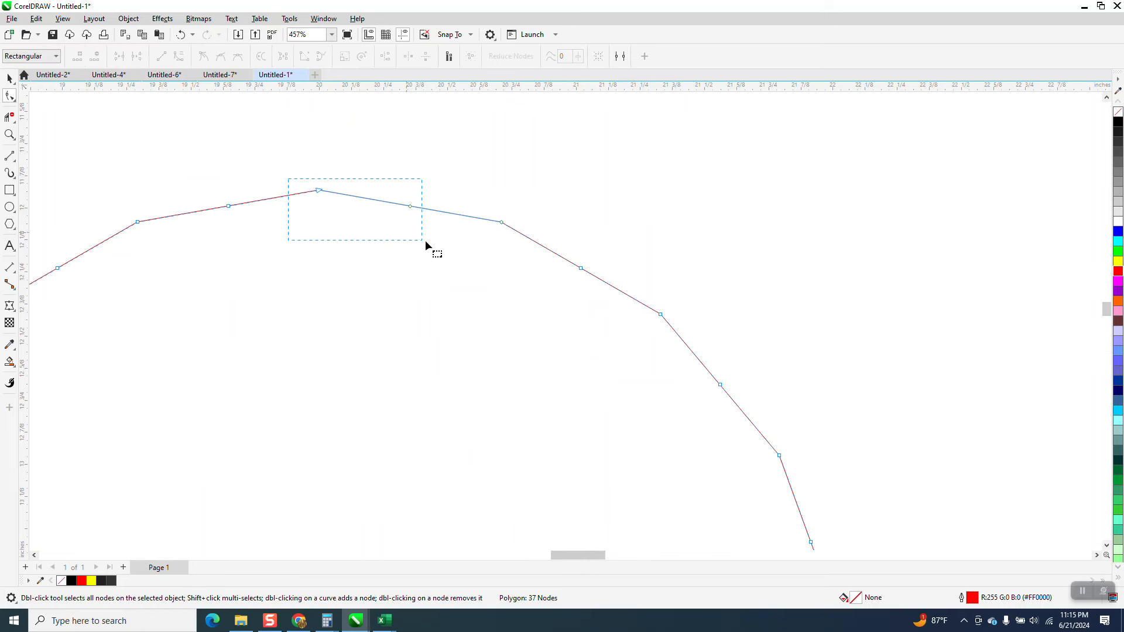
right_click(411, 208)
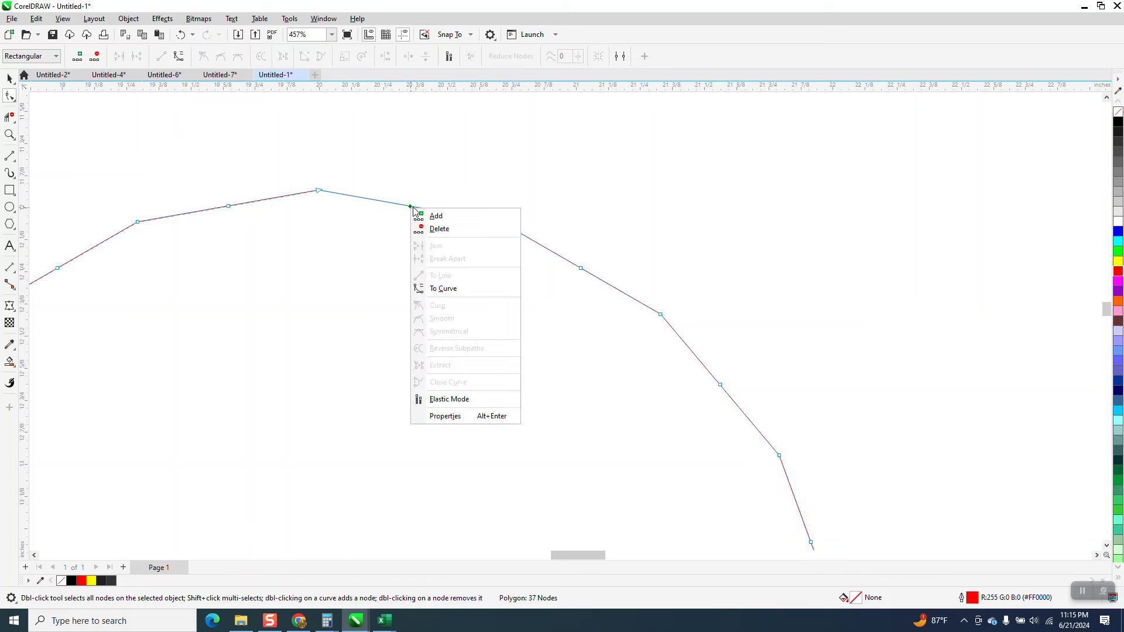
click(445, 290)
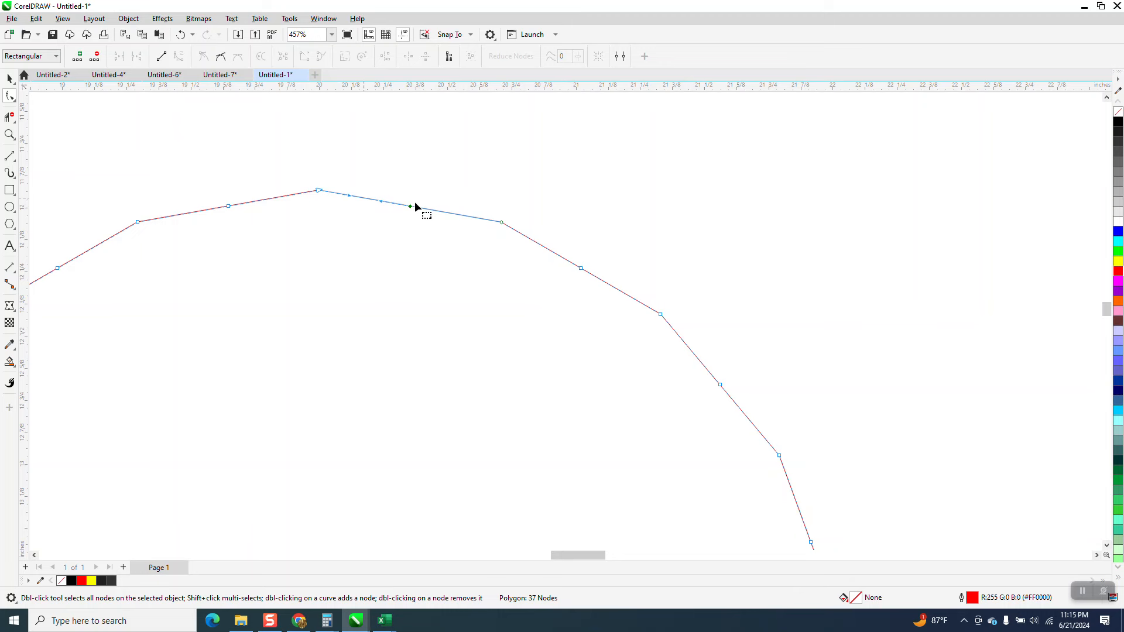
drag(411, 209, 423, 176)
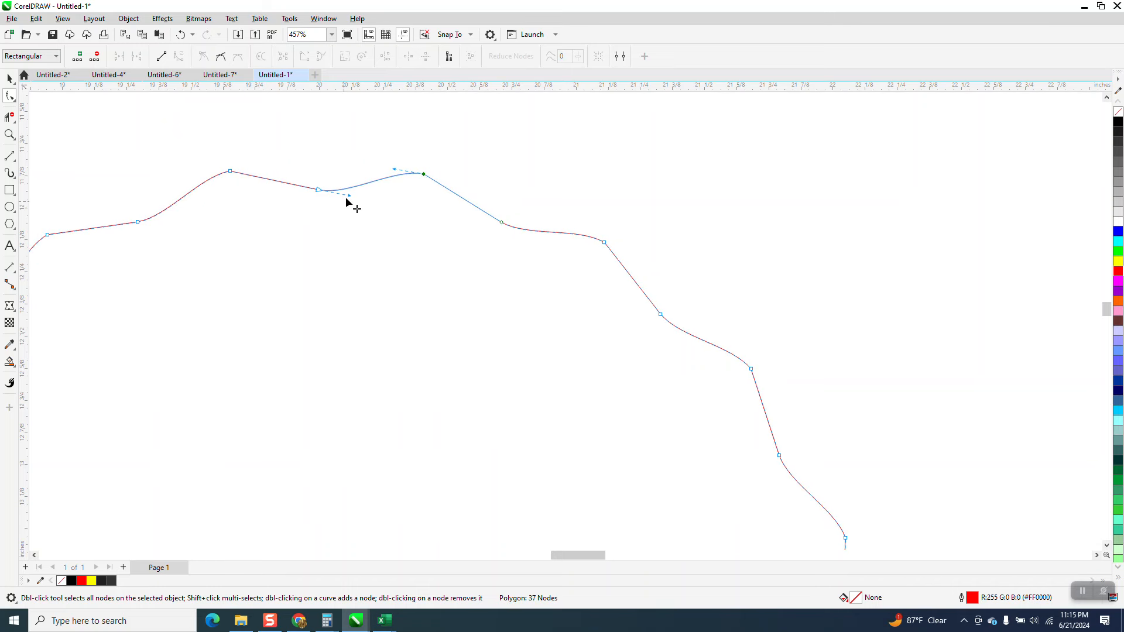
drag(349, 193, 352, 206)
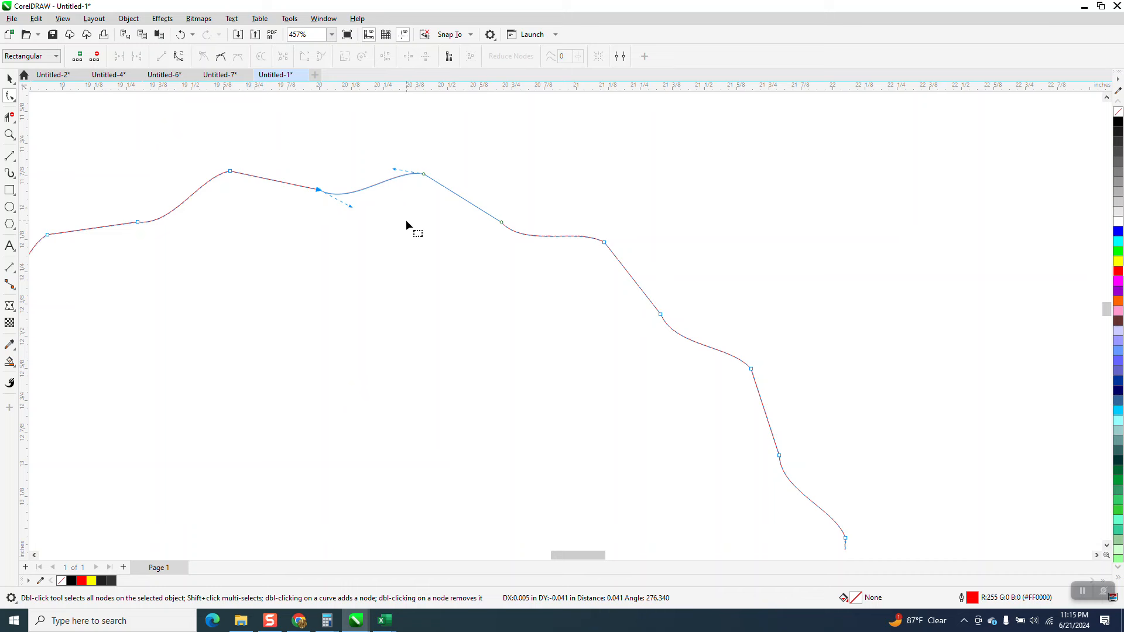
click(423, 174)
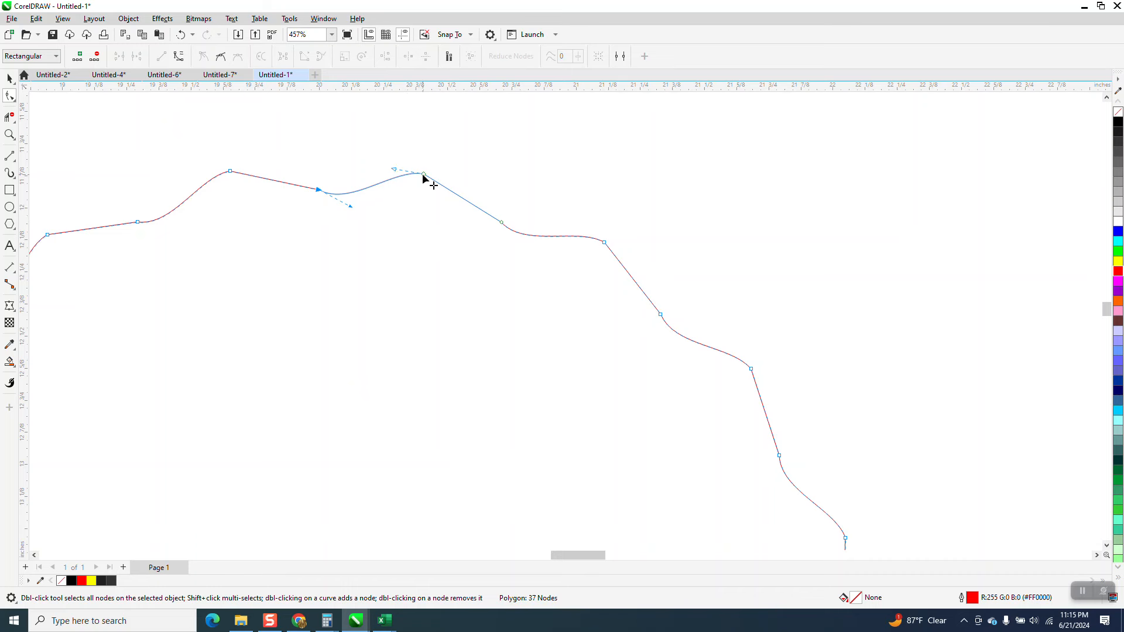
click(500, 223)
drag(525, 248, 515, 255)
double_click(502, 223)
click(180, 34)
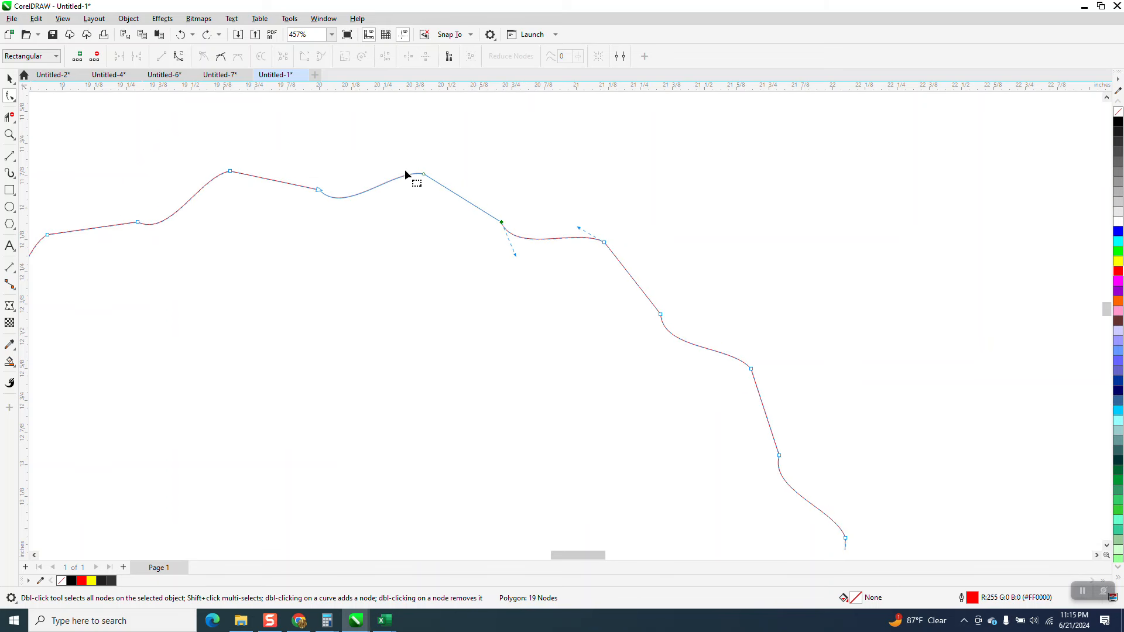
click(182, 36)
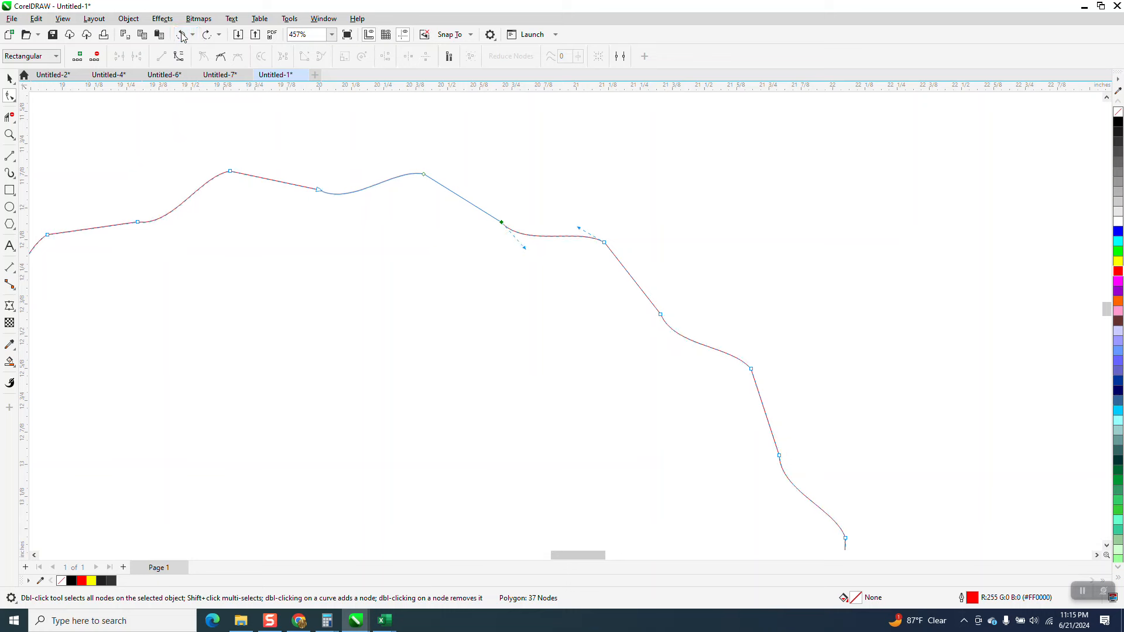
click(182, 36)
click(182, 36)
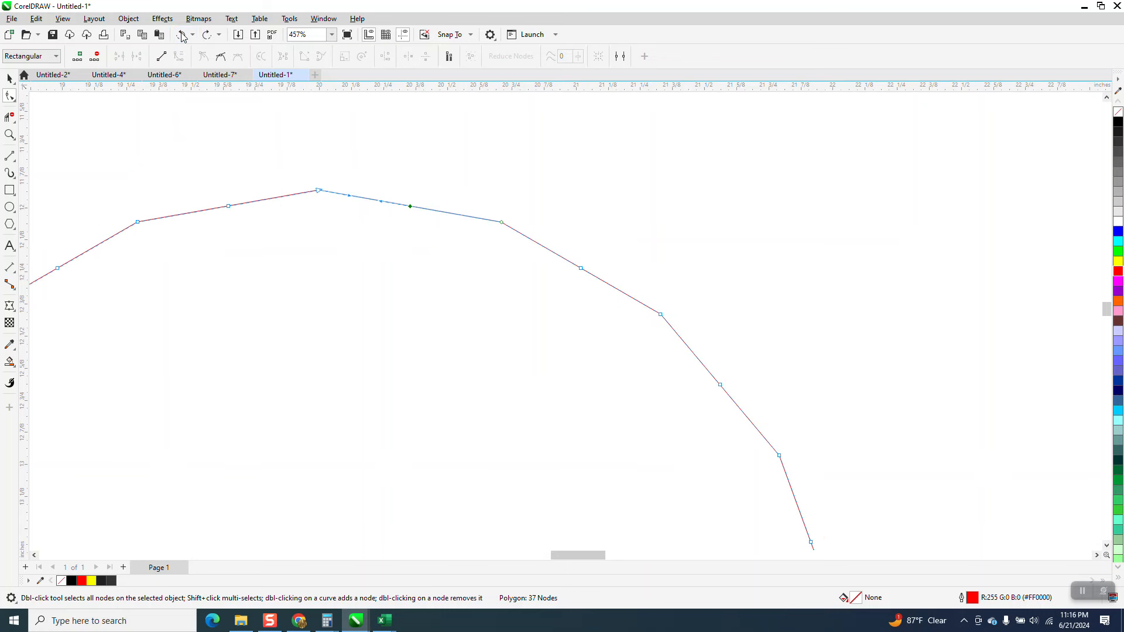
- Switch to Calculator and divide 360 by 18 to get the angle between the polygon's vertices
scroll(396, 147, down, 2)
scroll(431, 185, down, 2)
click(9, 78)
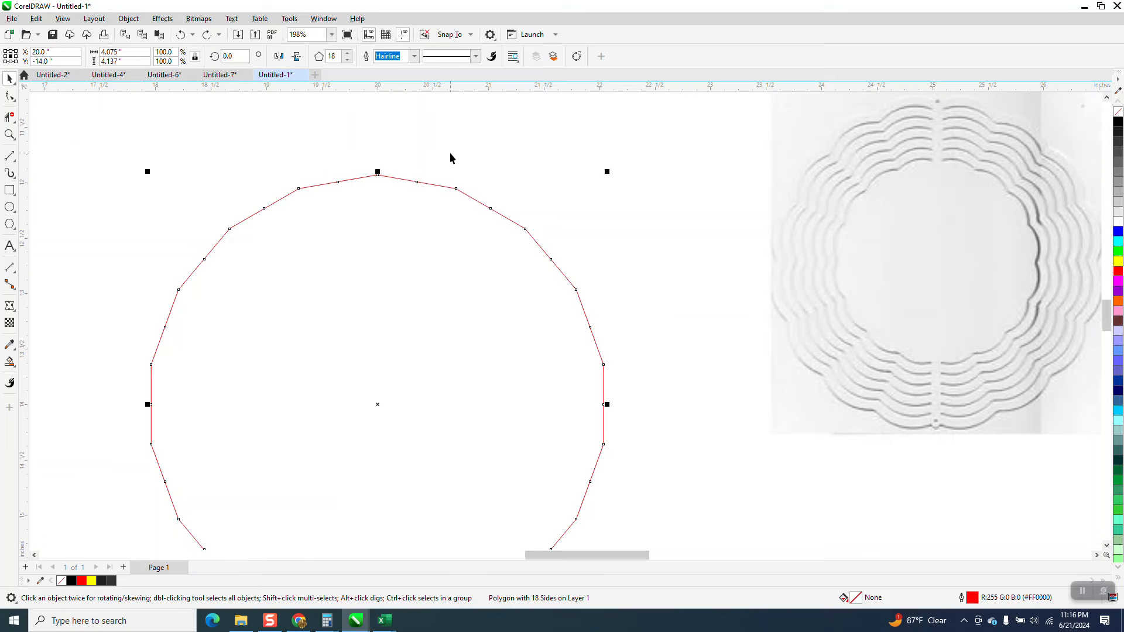
scroll(450, 152, down, 2)
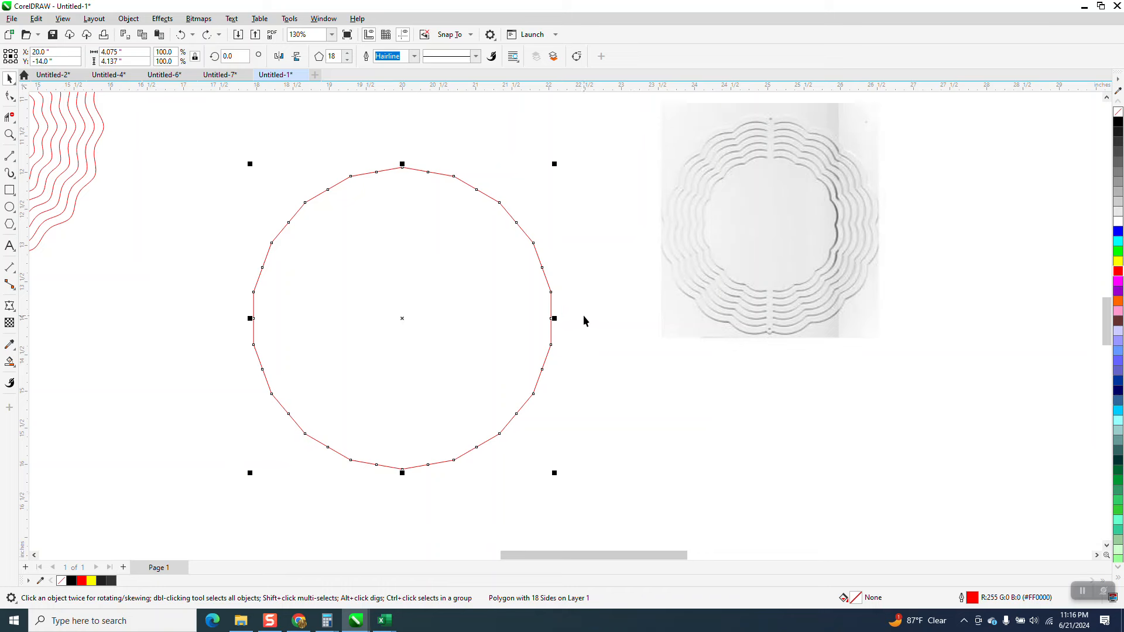
key(alt+Tab)
key(Escape)
text(360)
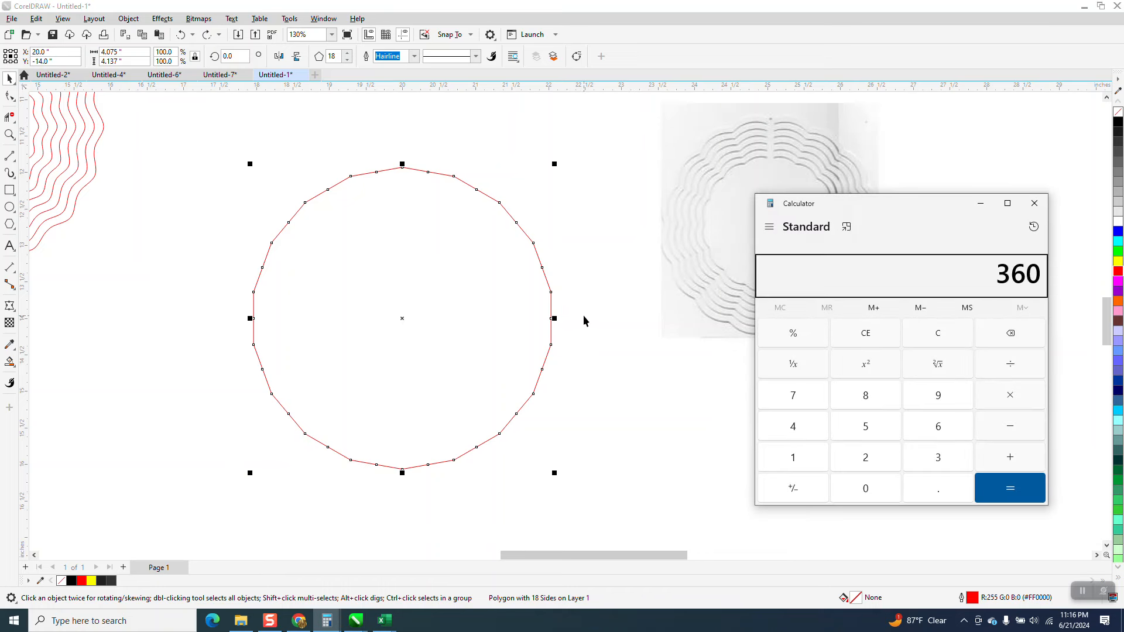
text(18)
key(Return)
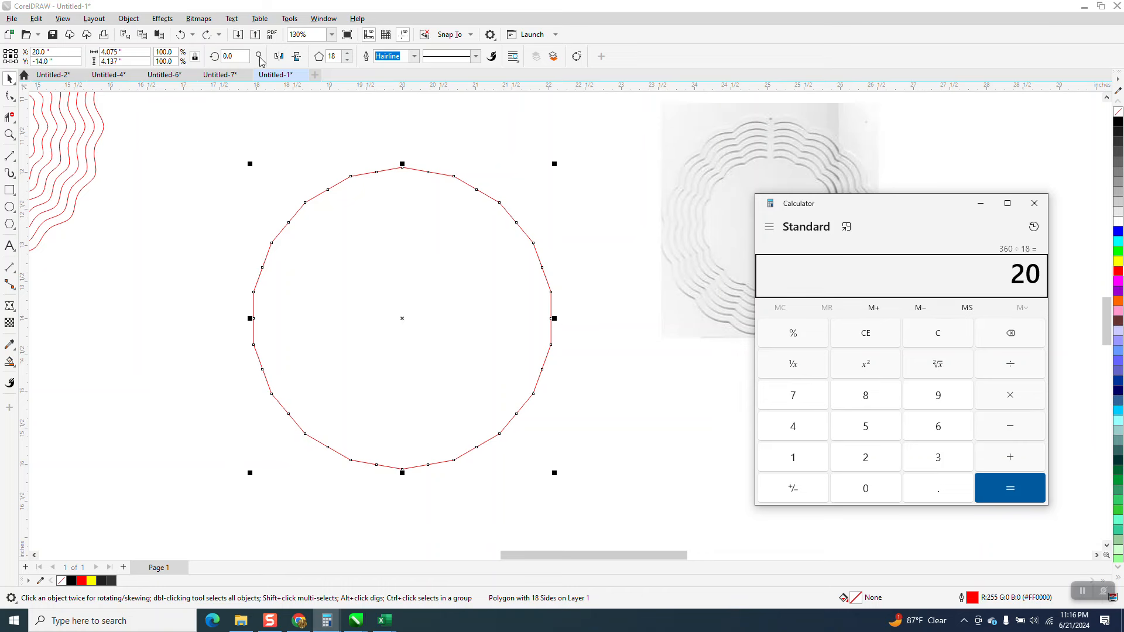
- Rotate the polygon by 20 degrees and deselect it
click(238, 58)
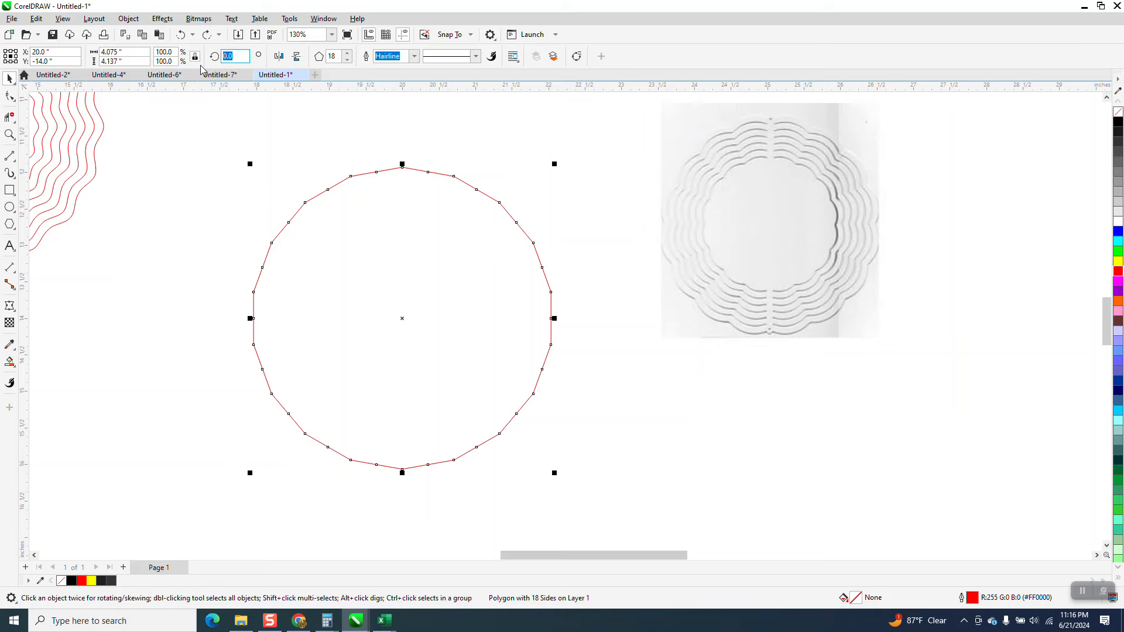
text(20)
key(Return)
click(400, 147)
- Pull the polygon's top vertex node straight outward with the Shape tool to form repeating wave peaks around the outline
click(9, 135)
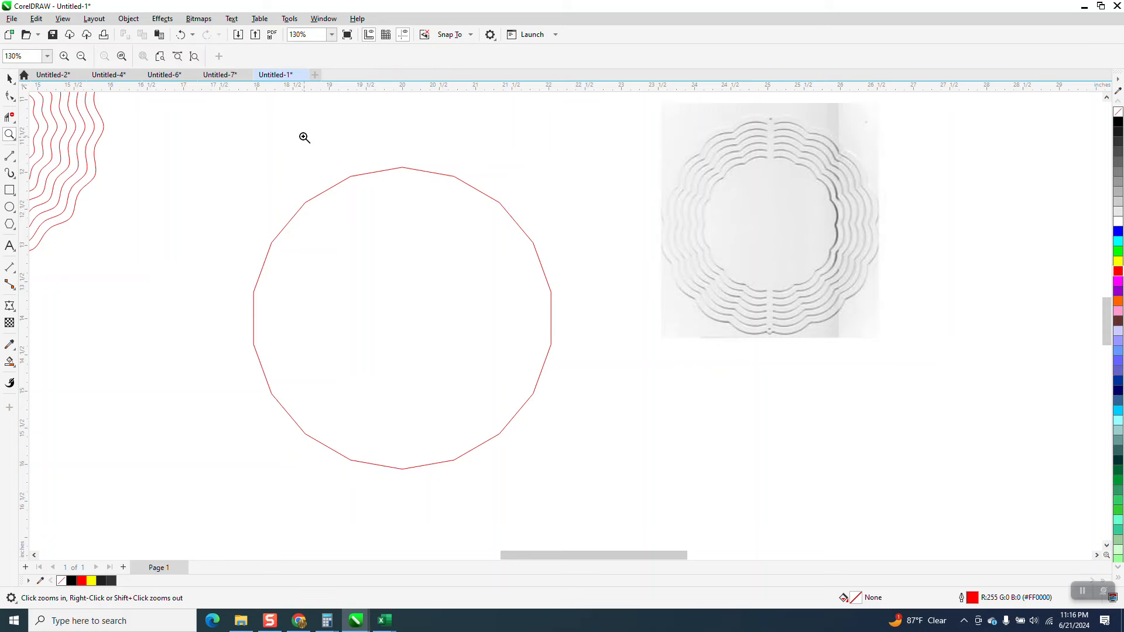
drag(303, 138, 539, 248)
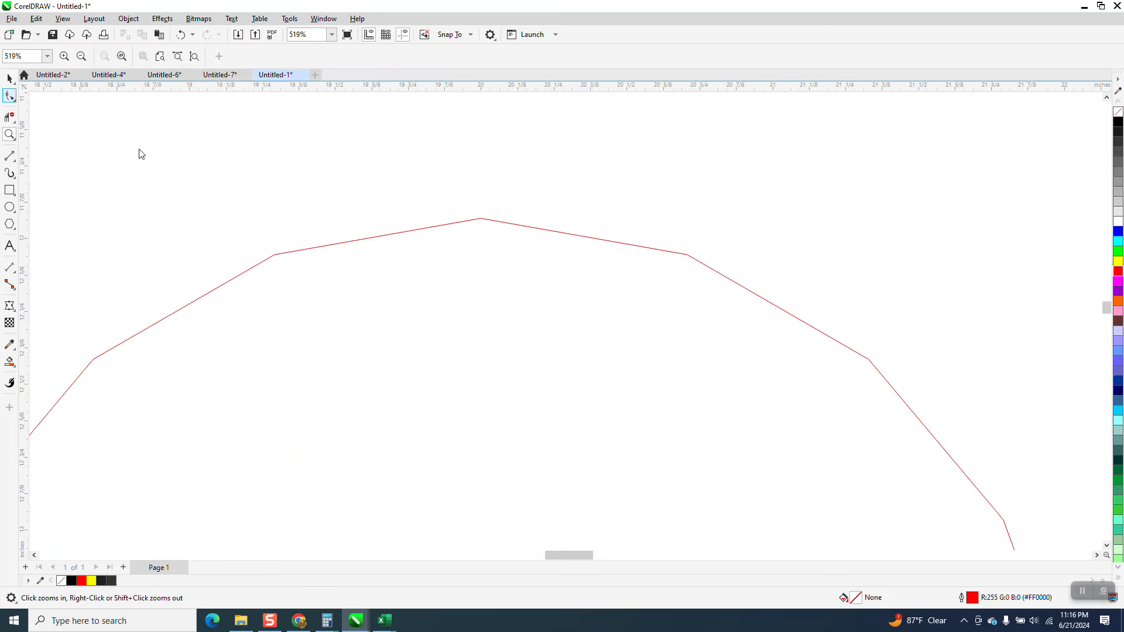
click(481, 220)
drag(426, 186, 588, 270)
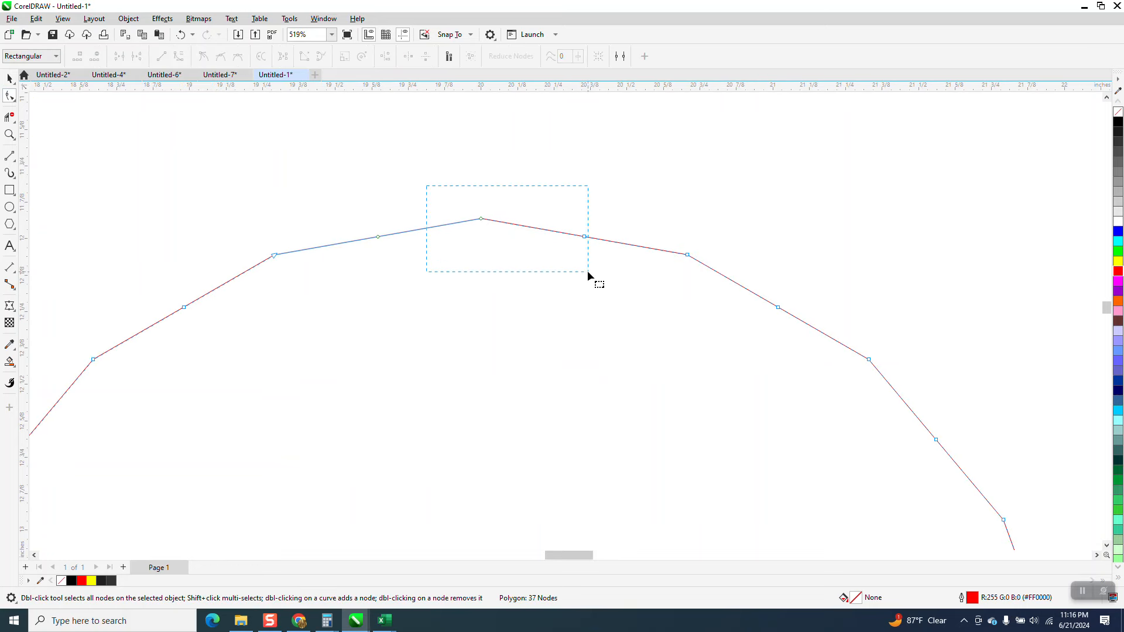
click(514, 232)
drag(481, 220, 482, 182)
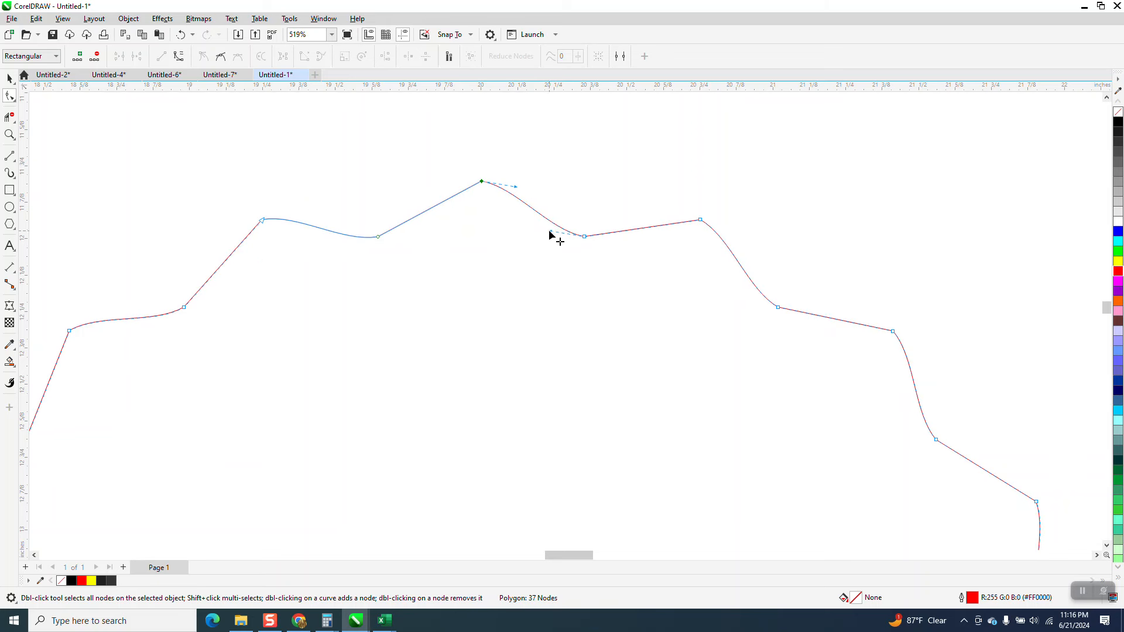
- Adjust the curve handles at the peak and valley nodes so the curved half of each wave flows smoothly
drag(549, 232, 543, 242)
mouse_move(516, 187)
mouse_down()
mouse_move(513, 200)
mouse_move(469, 201)
mouse_move(517, 200)
mouse_move(513, 176)
mouse_up()
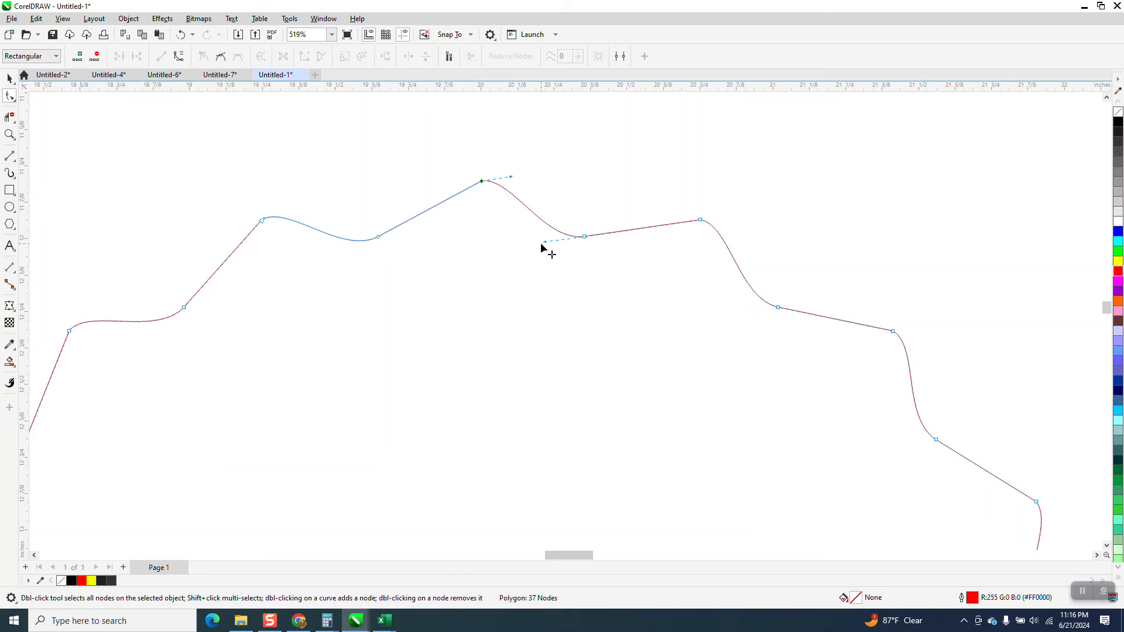
drag(544, 241, 548, 224)
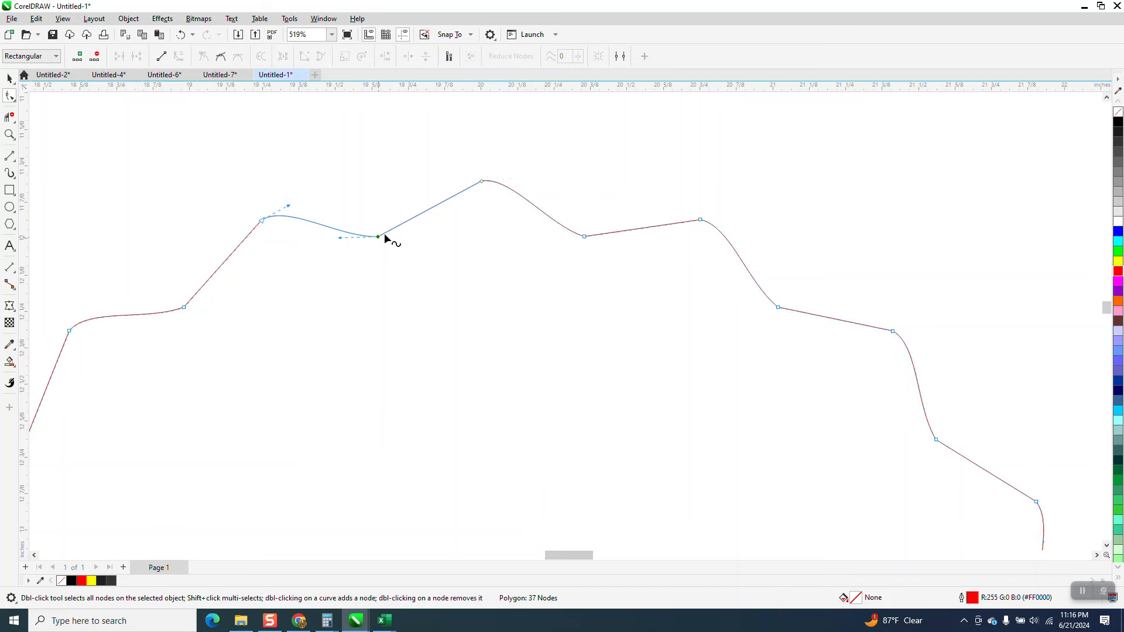
drag(345, 240, 342, 248)
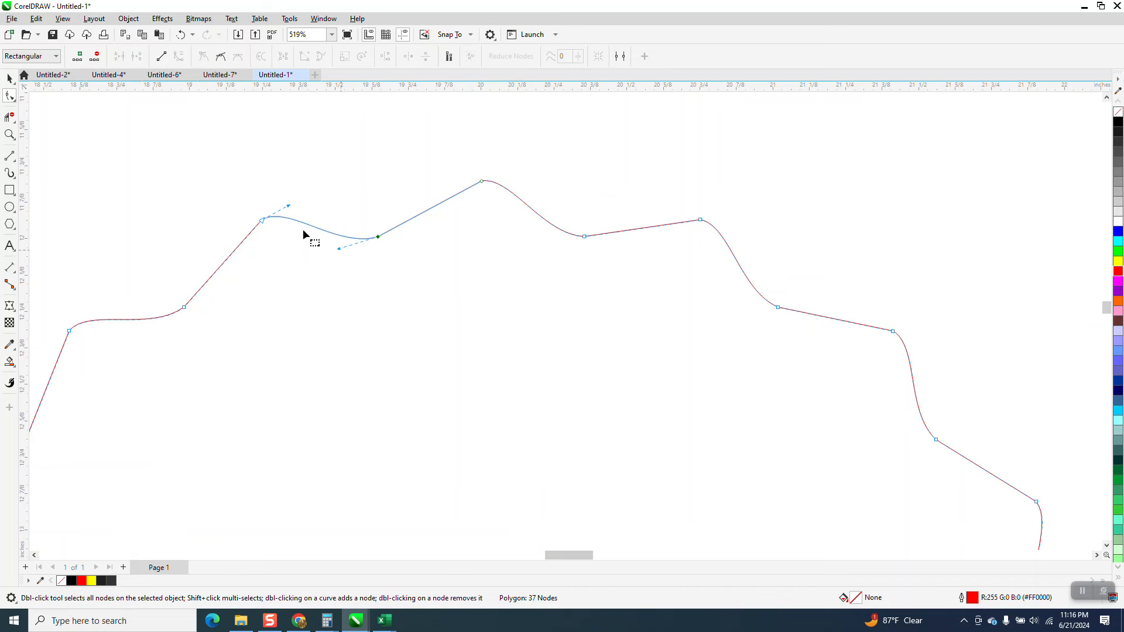
- Convert the straight segment at the polygon's top peak to a curve and level its handle so every wave is rounded
click(481, 182)
right_click(482, 185)
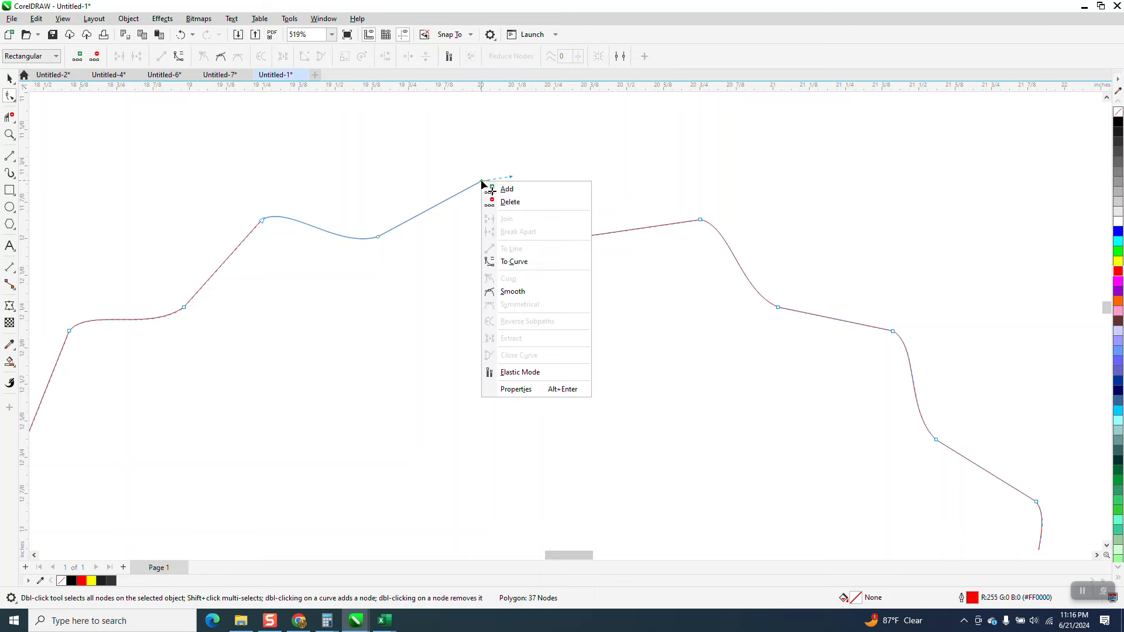
click(505, 261)
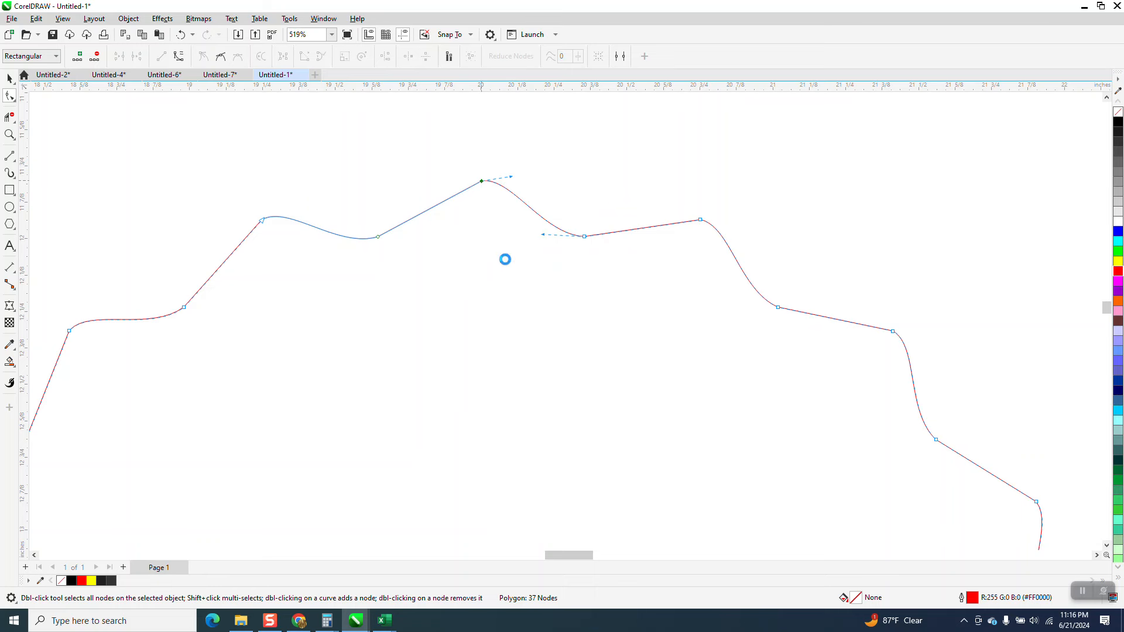
click(481, 183)
drag(447, 203, 447, 187)
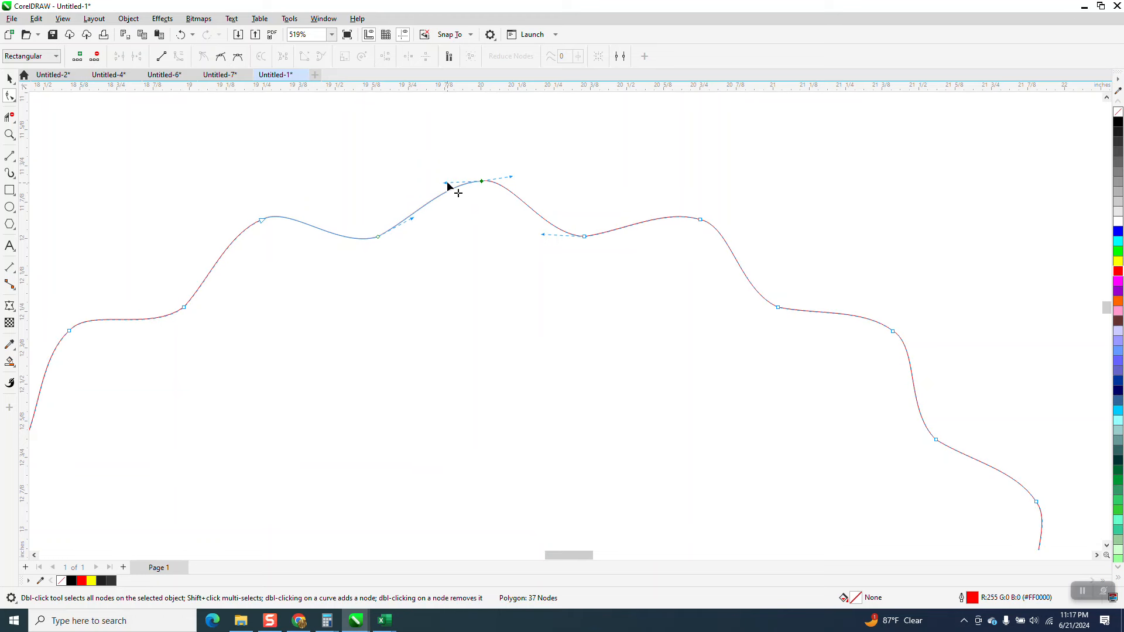
scroll(515, 240, down, 2)
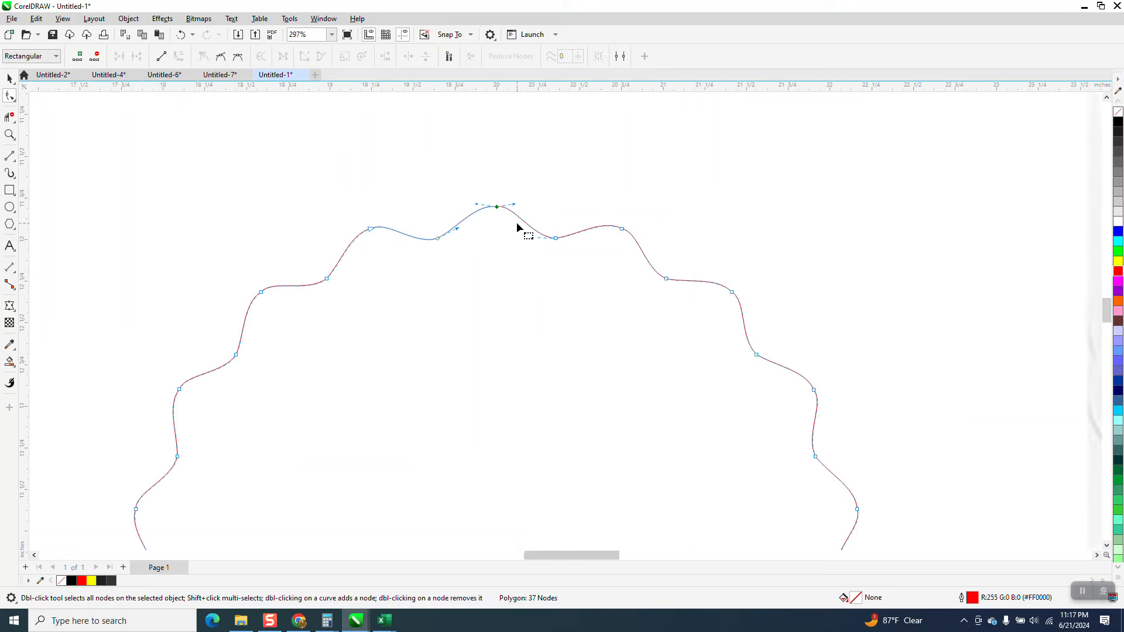
scroll(517, 228, down, 2)
- Make a concentric copy of the wavy outline scaled down to about 51.7% as the inner ring
click(9, 78)
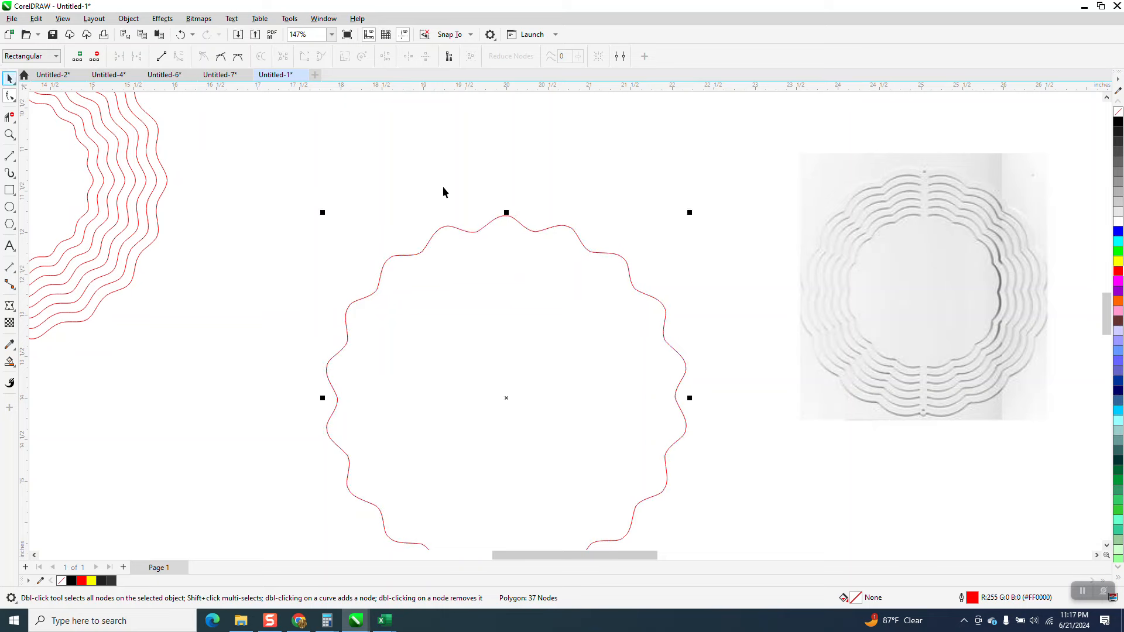
scroll(517, 221, down, 1)
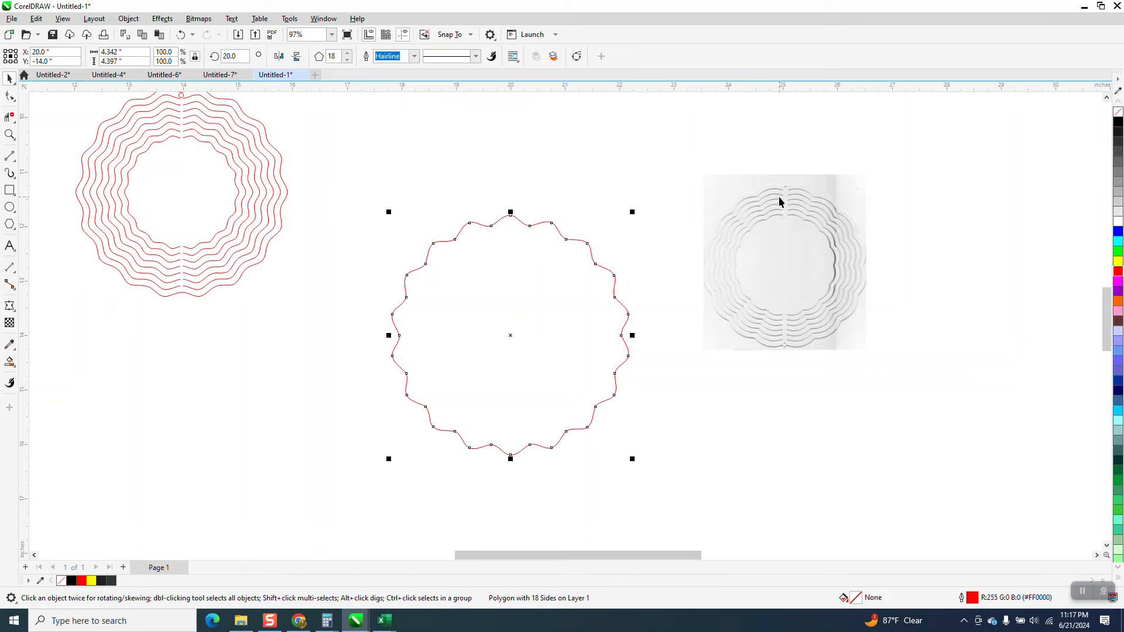
drag(317, 177, 711, 512)
drag(635, 212, 588, 270)
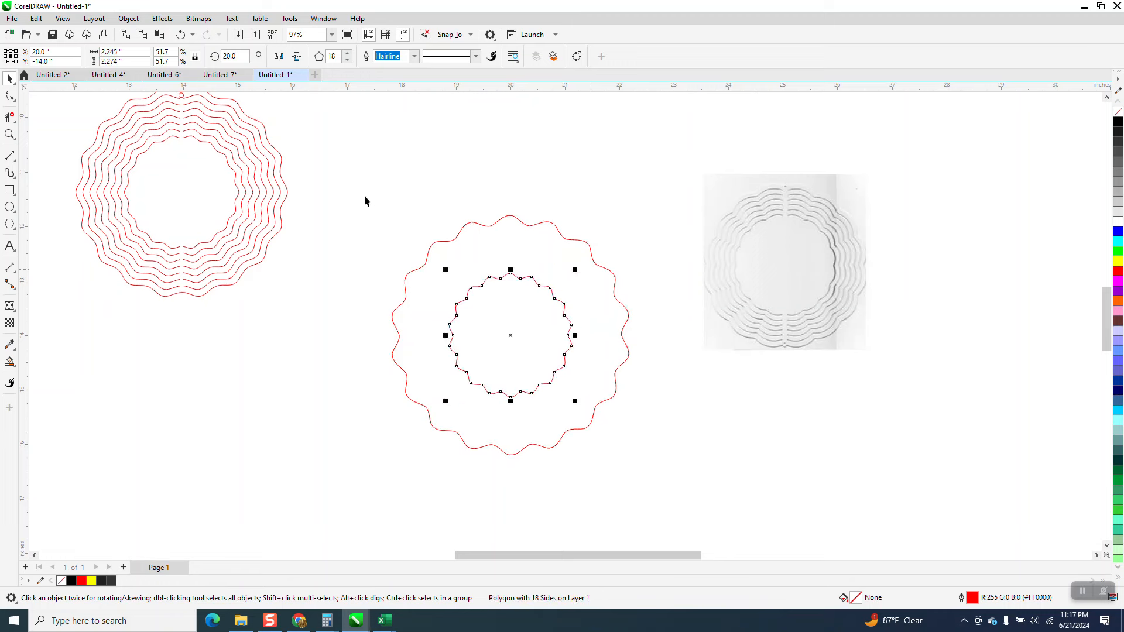
- Blend the outer and inner wavy outlines with 6 intermediate steps
drag(596, 428, 717, 498)
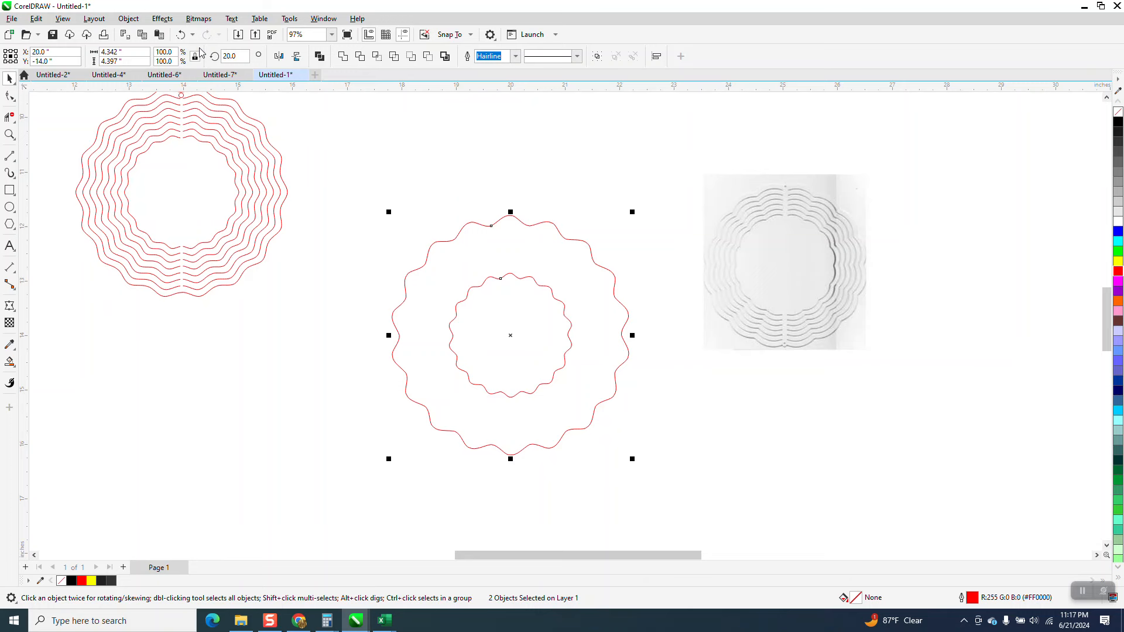
click(162, 19)
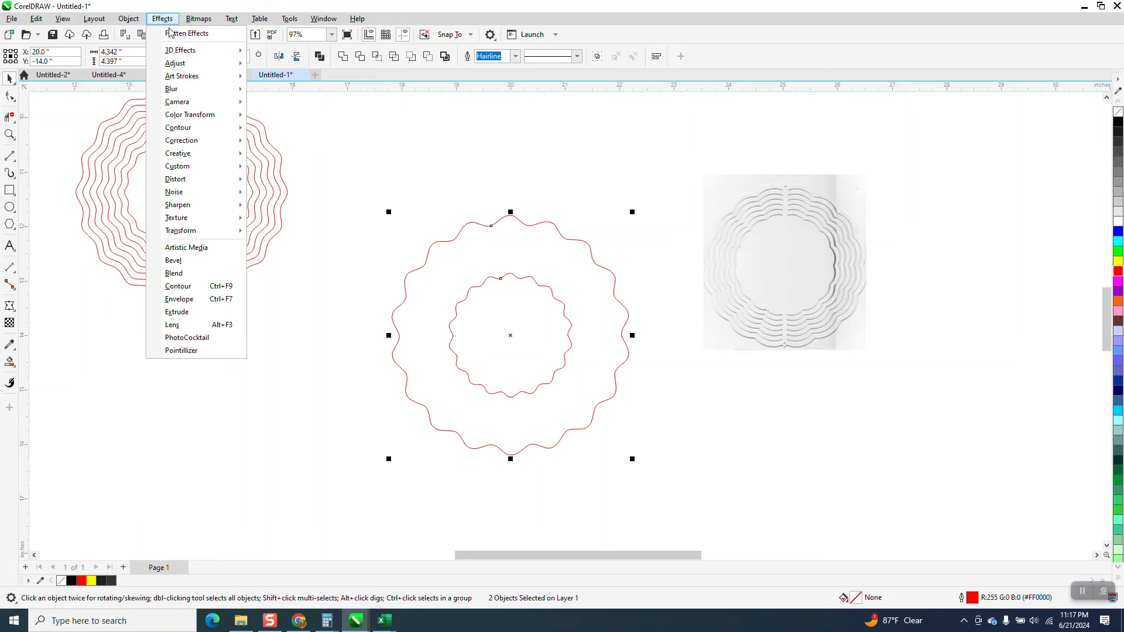
click(188, 274)
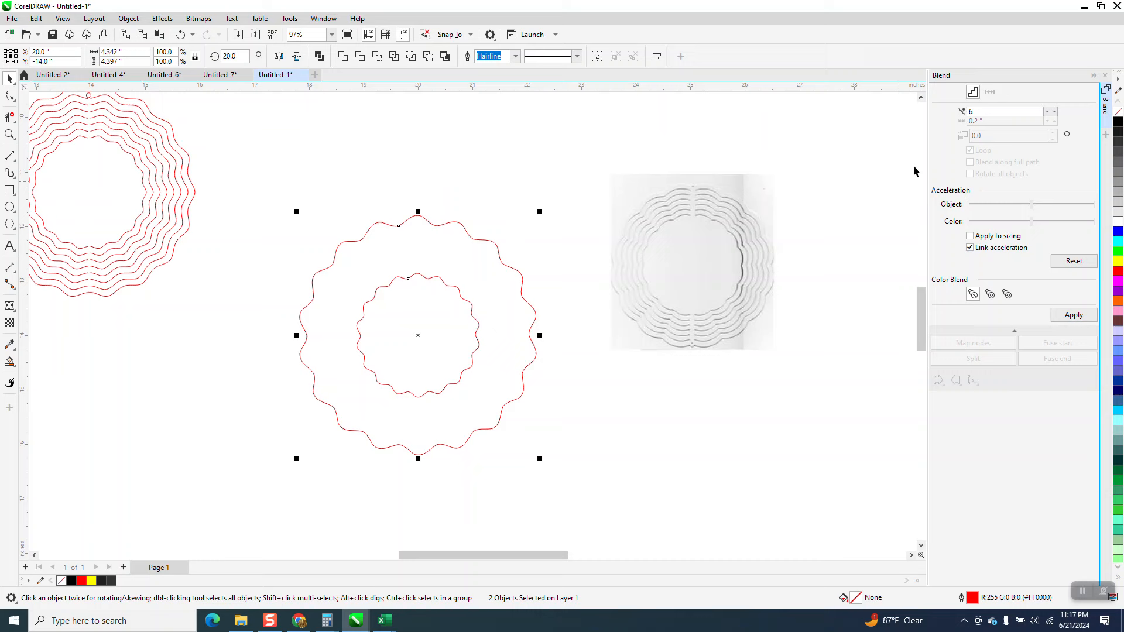
click(1073, 315)
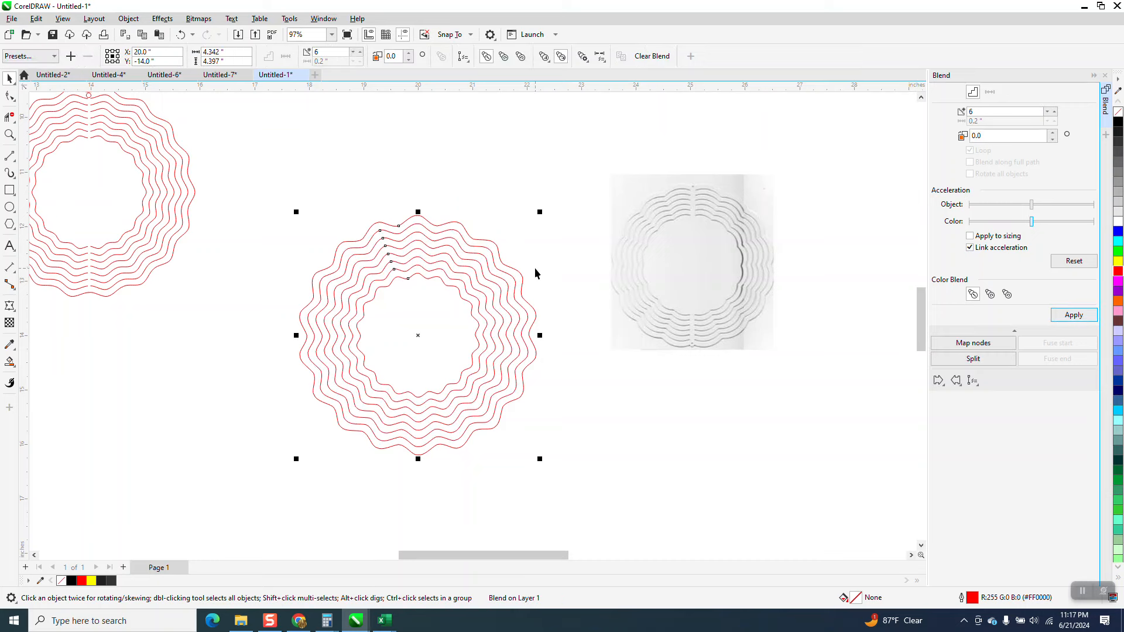
- Break the blend apart and ungroup all of its rings into separate objects
click(128, 18)
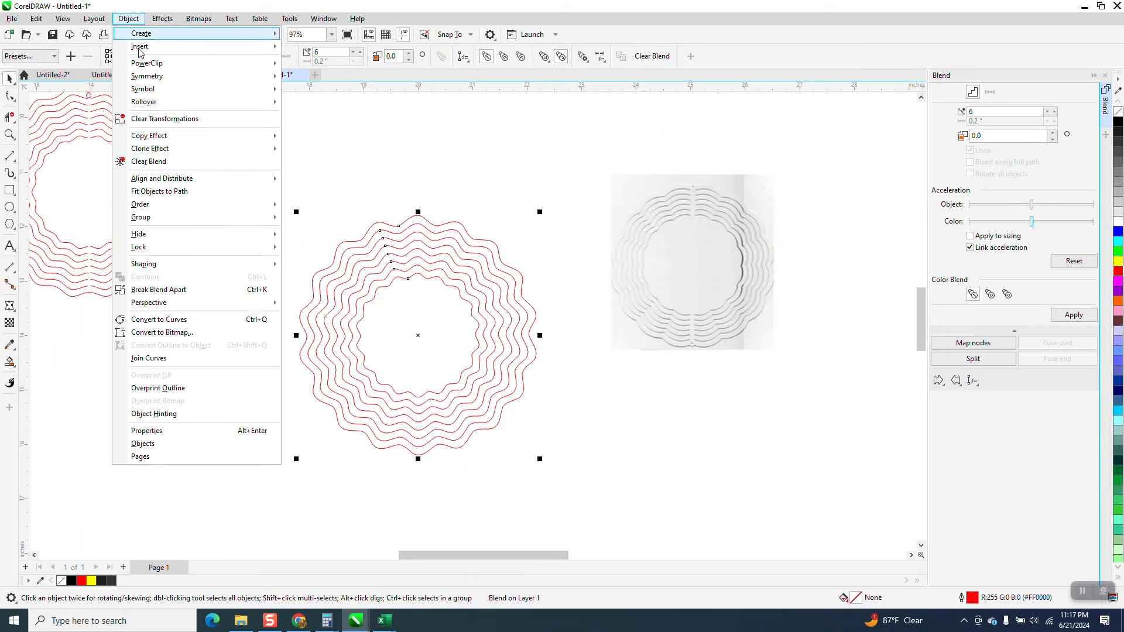
click(174, 290)
mouse_move(252, 146)
mouse_down()
mouse_move(429, 427)
mouse_move(645, 481)
mouse_up()
click(128, 18)
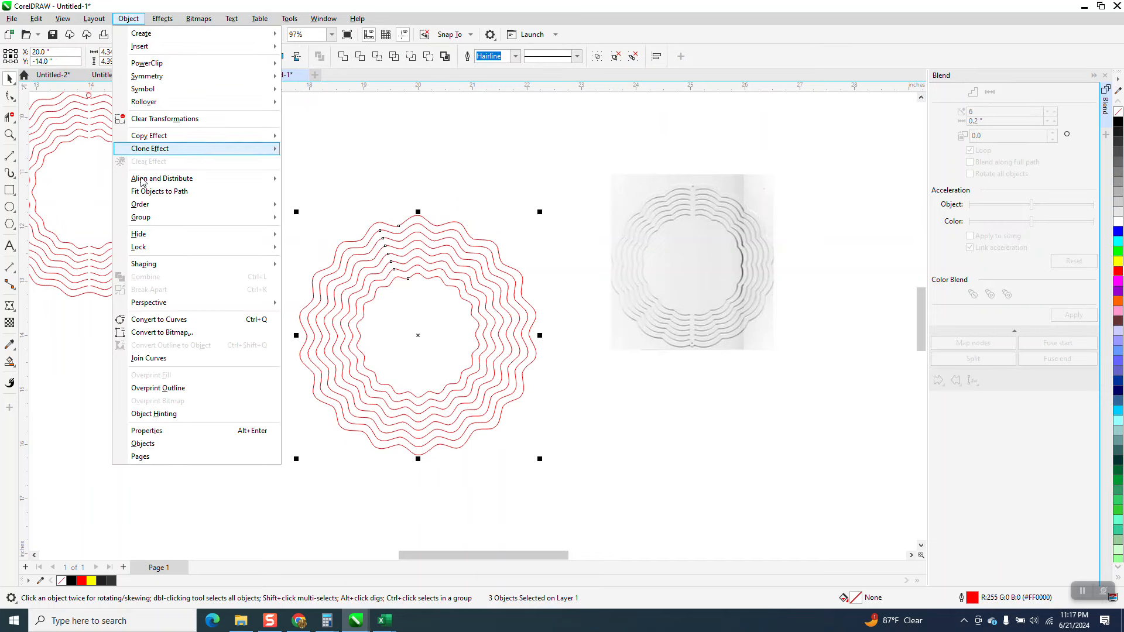
mouse_move(149, 218)
click(316, 230)
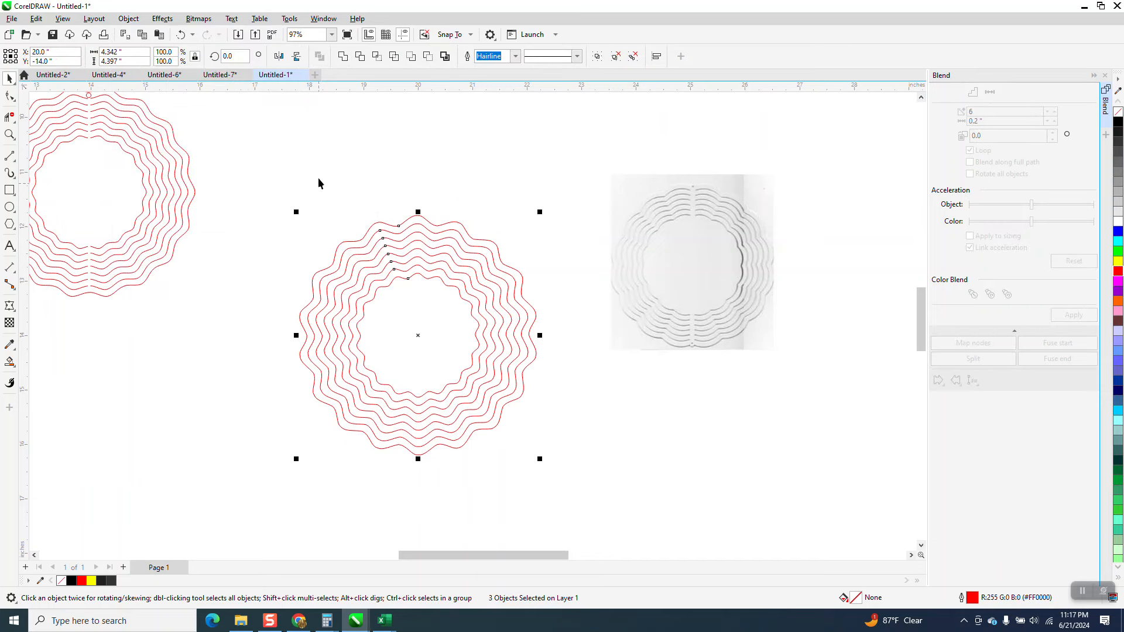
- Draw a narrow vertical rectangle about 0.24 by 5.28 inches and center it on the page over the rings
scroll(317, 176, down, 1)
scroll(333, 177, down, 1)
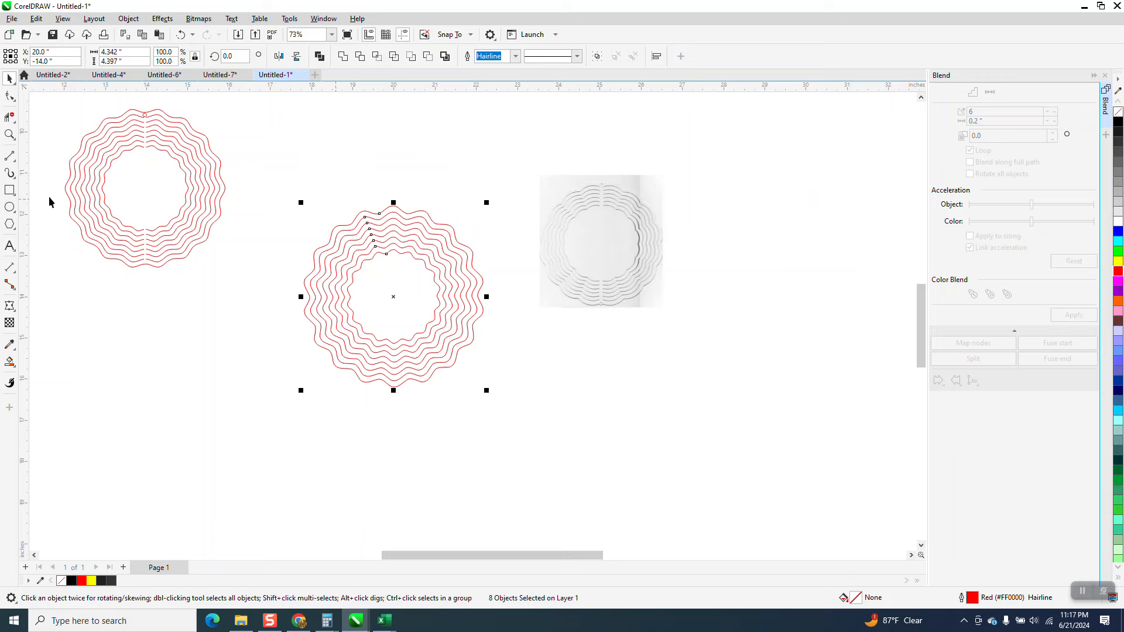
click(12, 194)
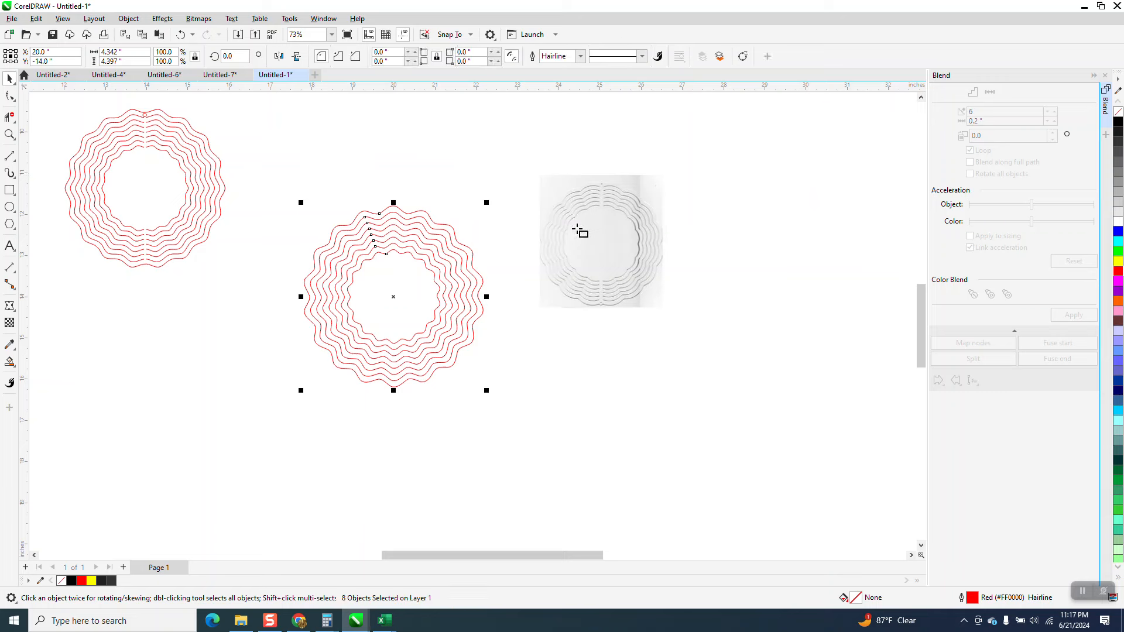
drag(515, 181, 508, 400)
key(p)
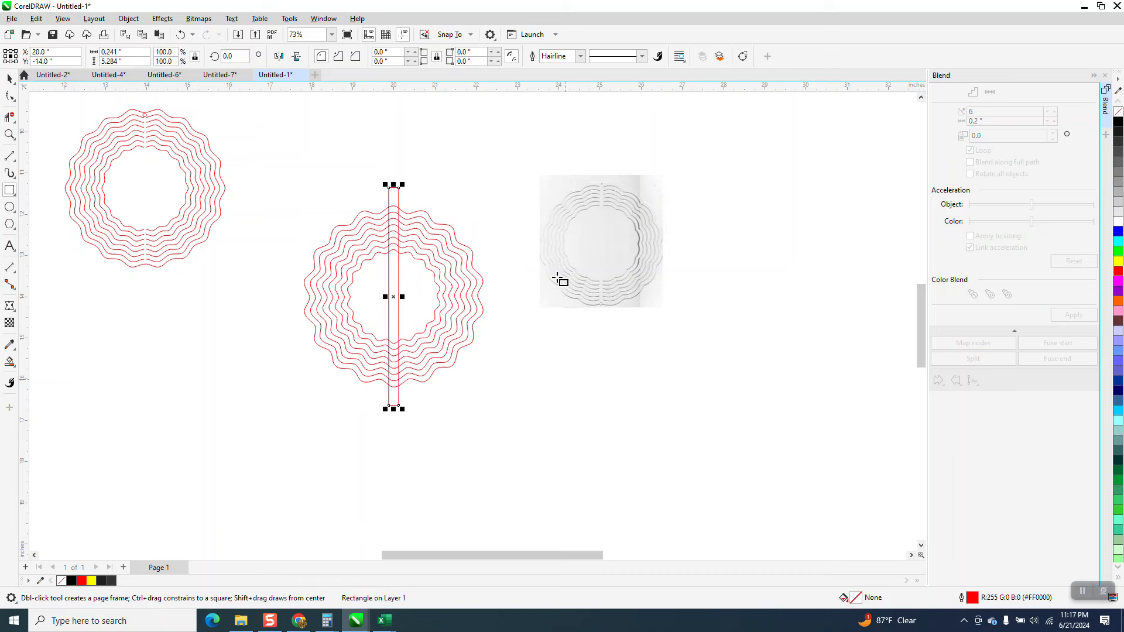
- Set the narrow rectangle's width to 0.15 inches with its proportions locked
click(10, 134)
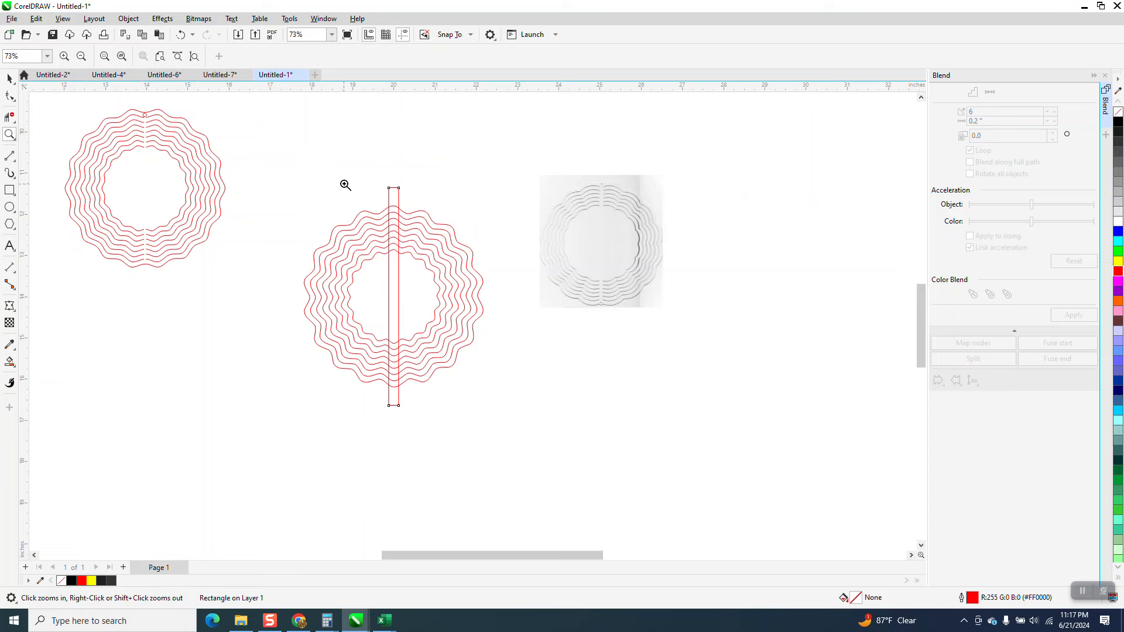
drag(346, 183, 537, 299)
click(9, 78)
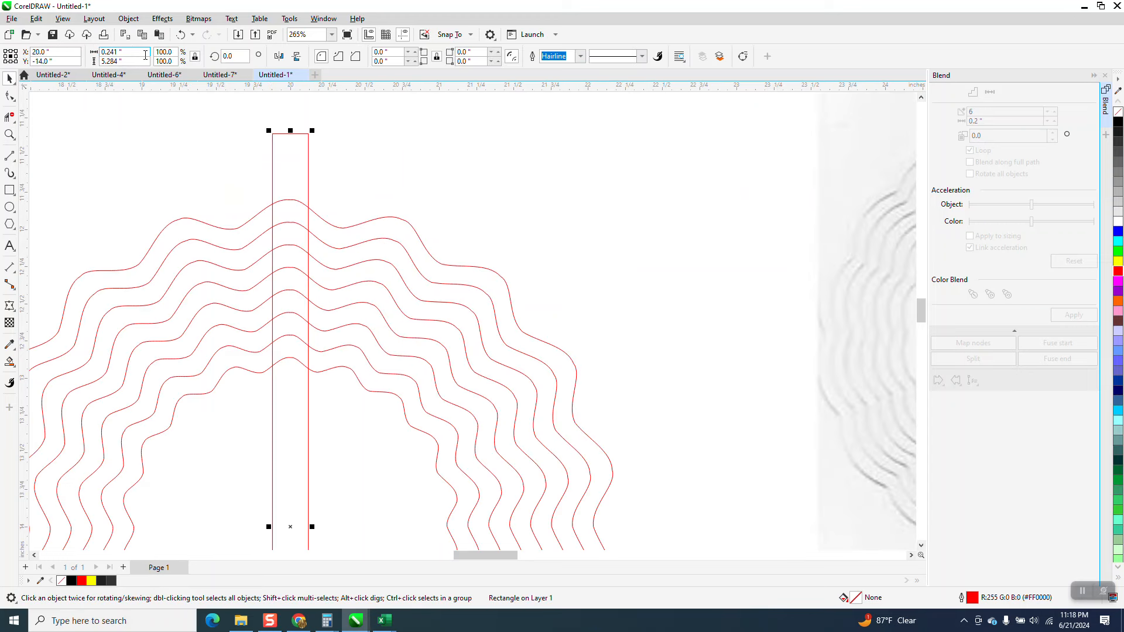
click(123, 51)
text(.15)
key(Return)
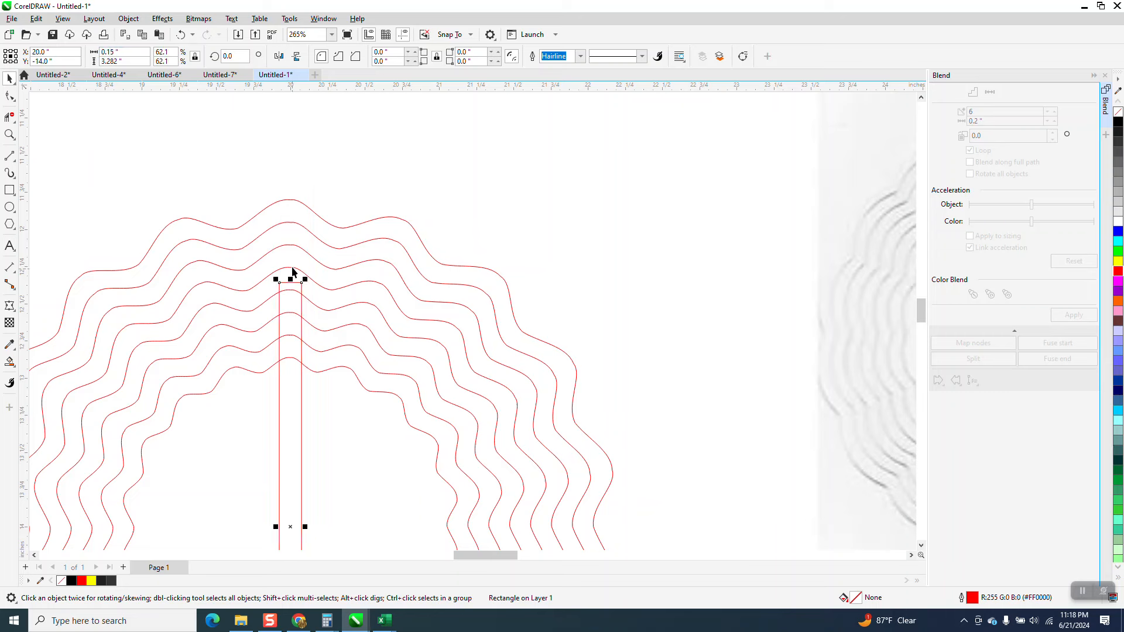
- Stretch the rectangle's top and bottom ends past the outermost ring, to a height of about 4.81 inches
drag(293, 268, 304, 210)
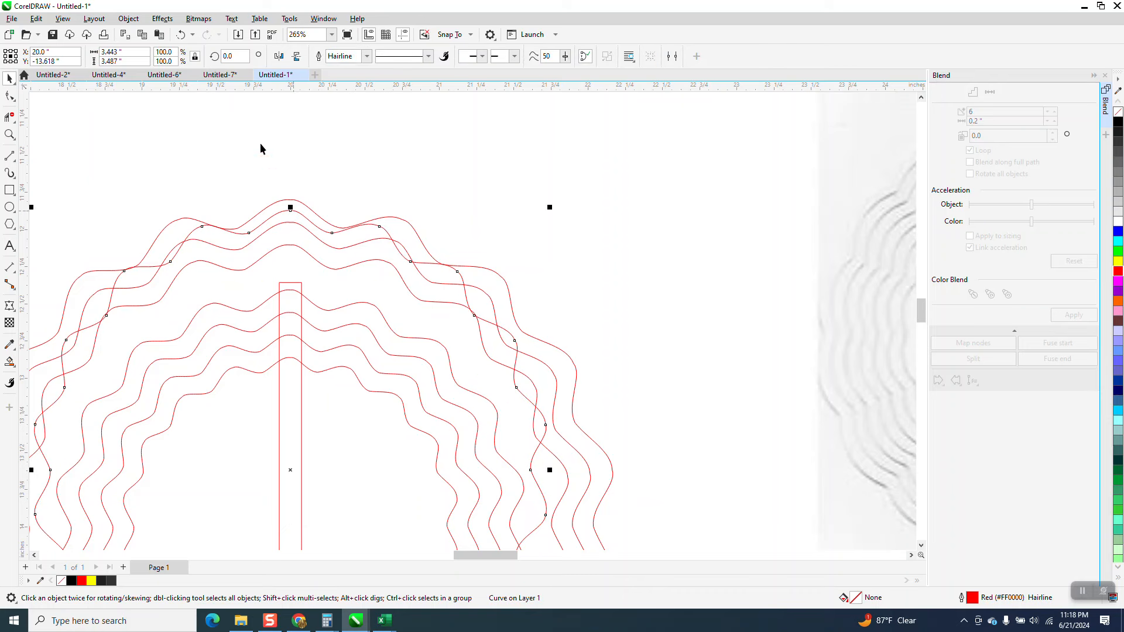
click(180, 35)
click(293, 284)
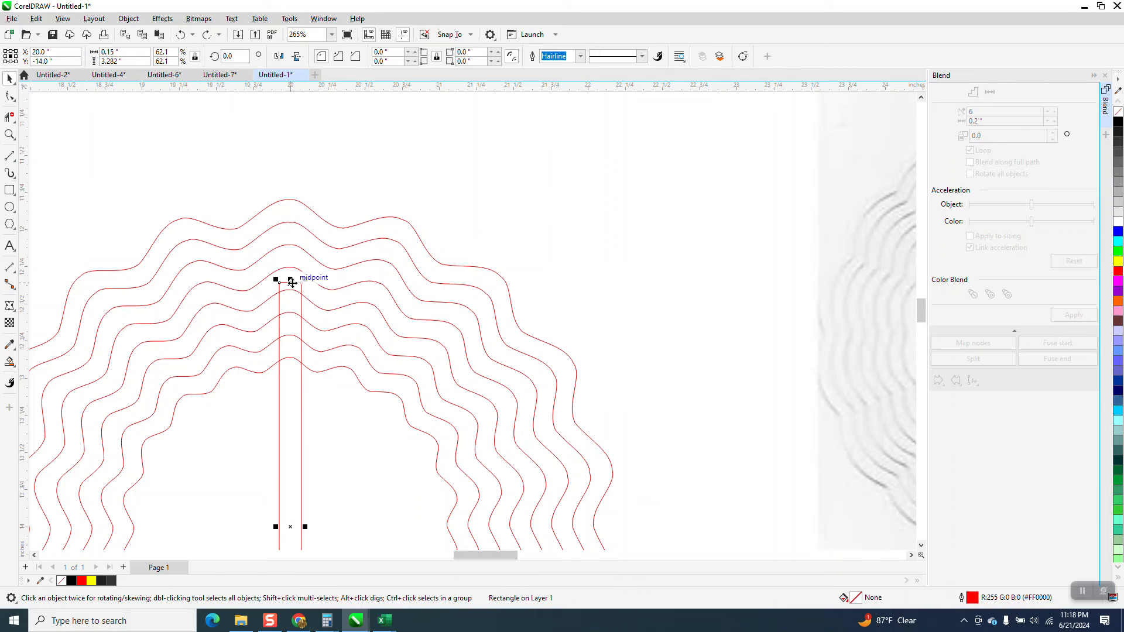
drag(291, 278, 286, 157)
scroll(374, 169, down, 1)
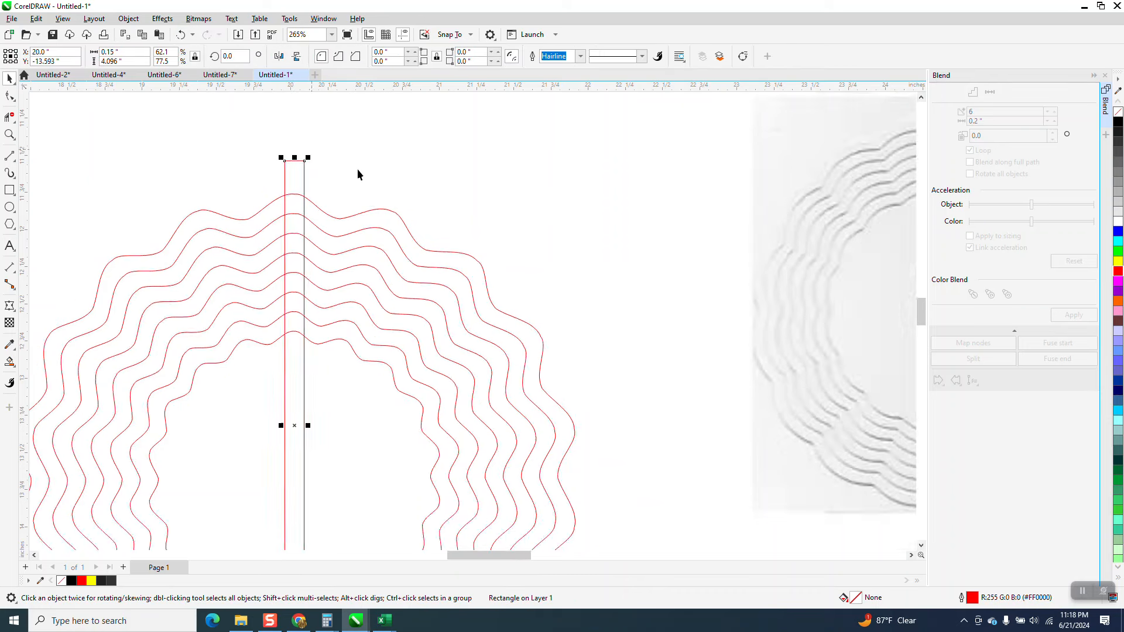
scroll(383, 165, down, 1)
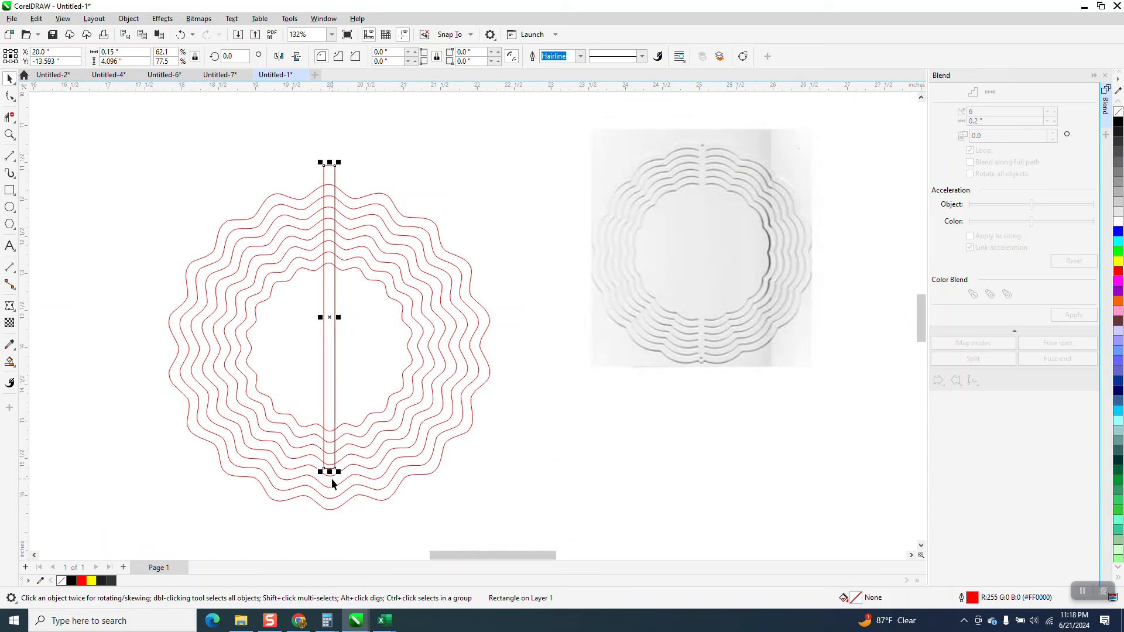
drag(330, 471, 329, 524)
- Remove the ring segments inside the rectangle at the top with Virtual Segment Delete, keeping the outermost ring intact
click(9, 135)
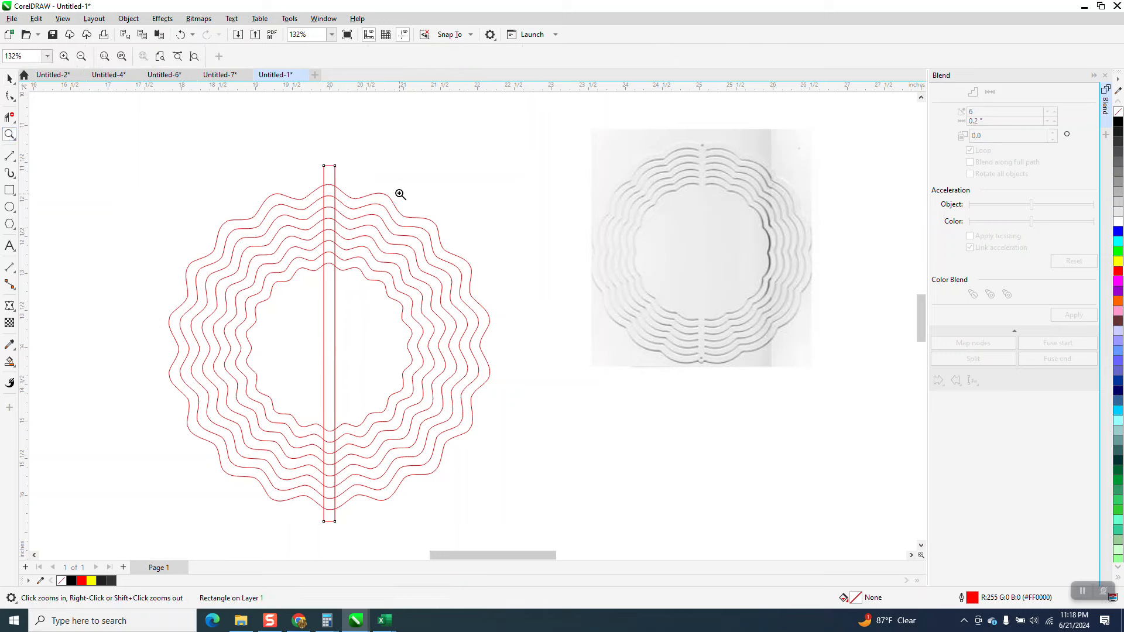
click(374, 246)
click(9, 116)
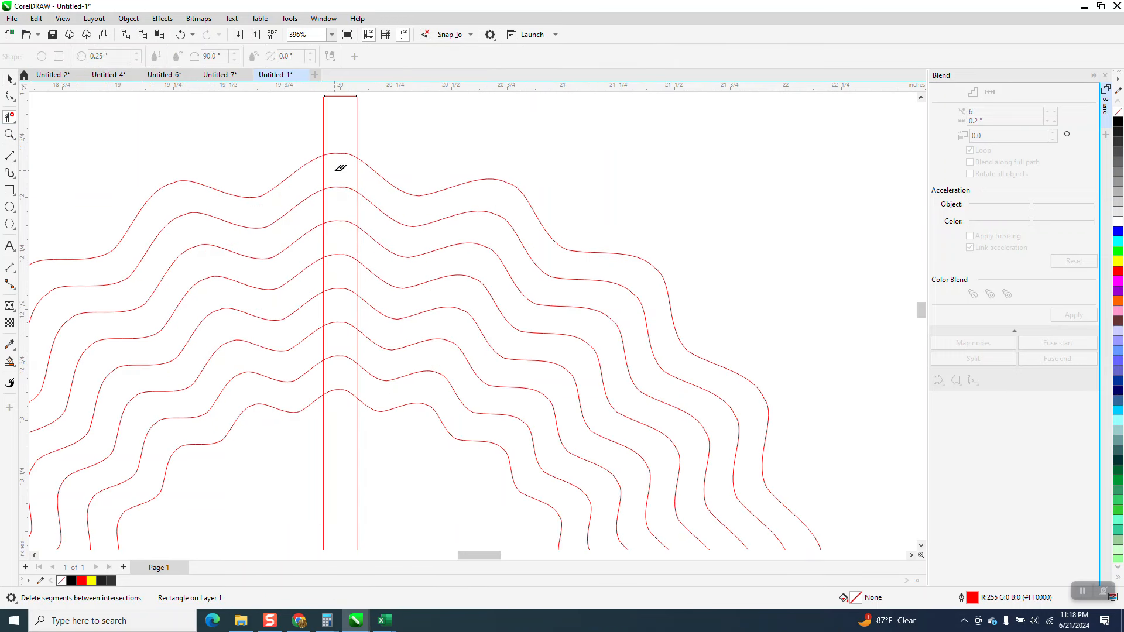
drag(337, 170, 345, 300)
drag(341, 405, 343, 404)
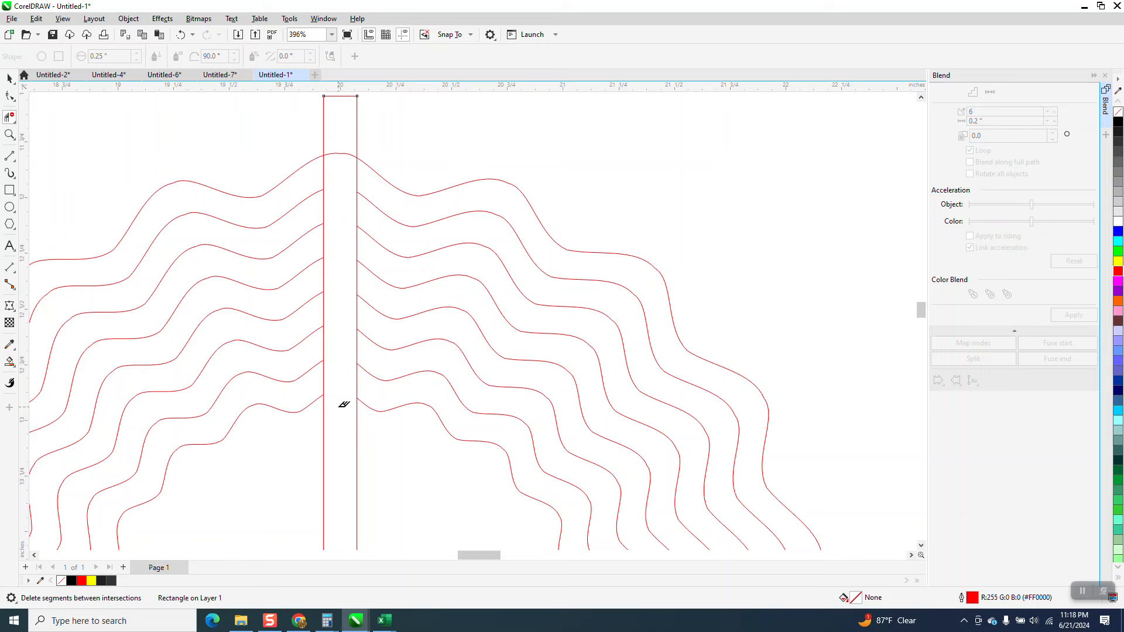
- Remove the inner ring segments inside the rectangle at the bottom with Virtual Segment Delete, sparing the outermost ring
scroll(380, 207, down, 4)
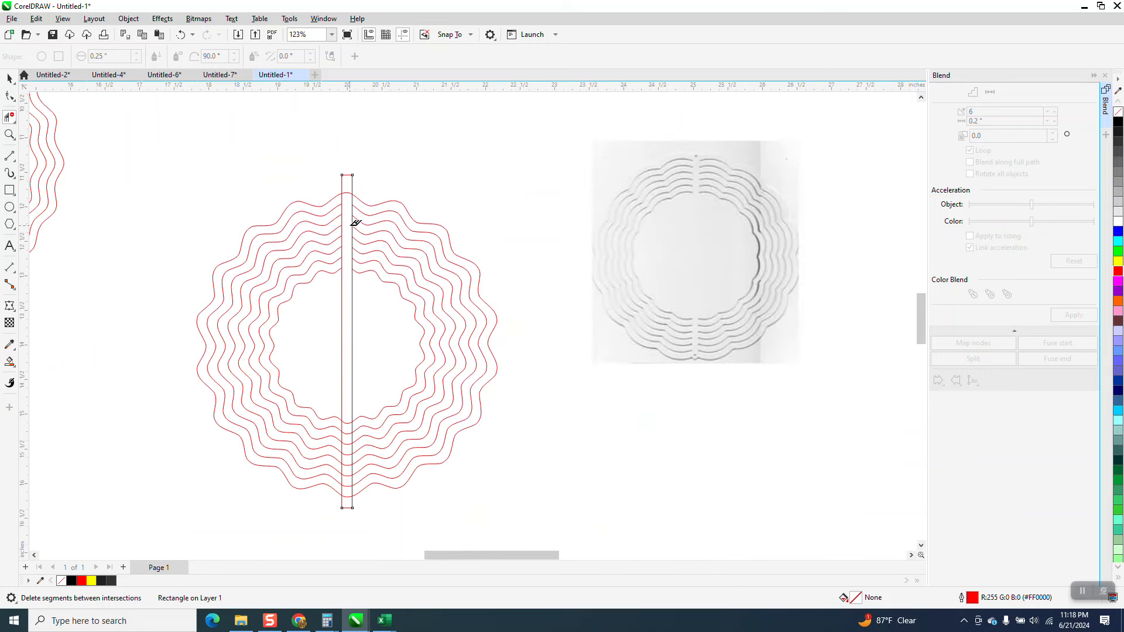
click(9, 134)
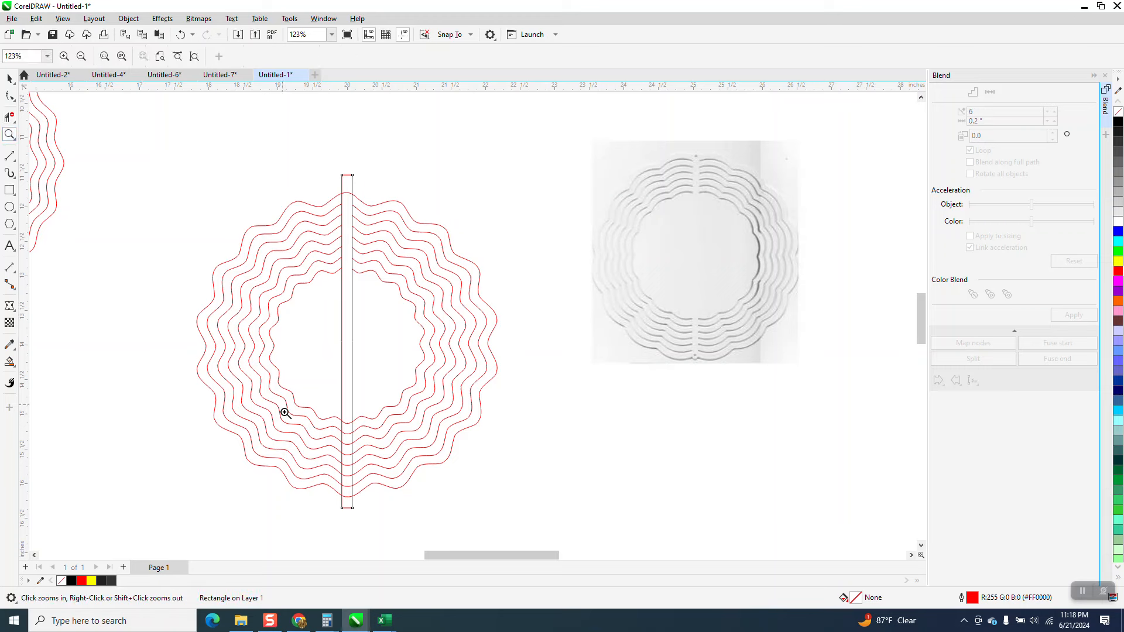
drag(285, 413, 491, 541)
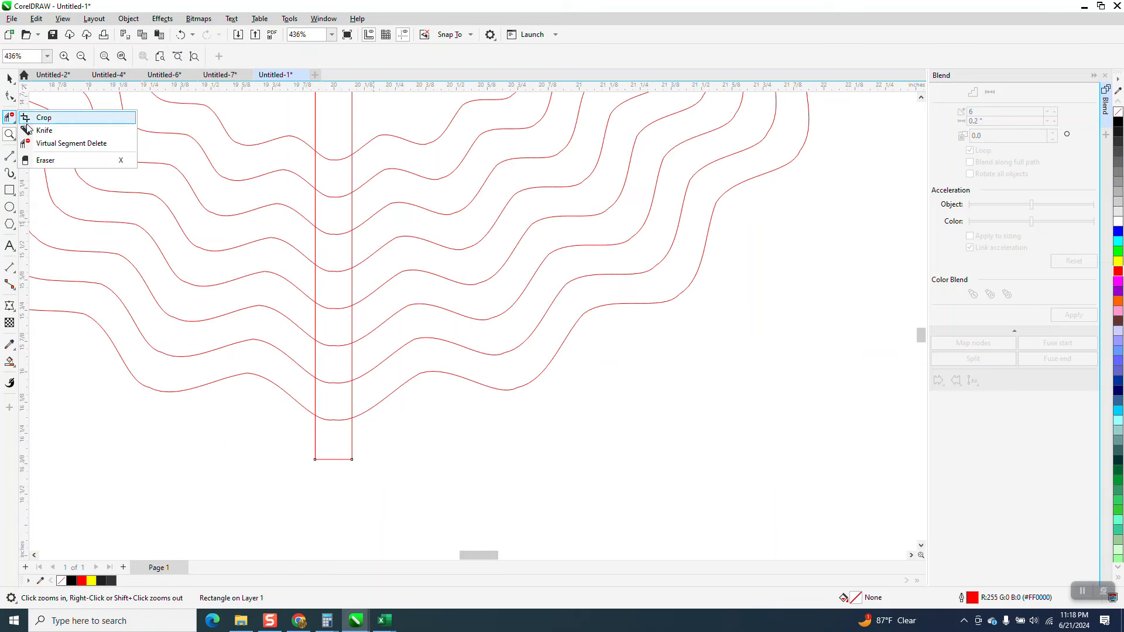
click(61, 144)
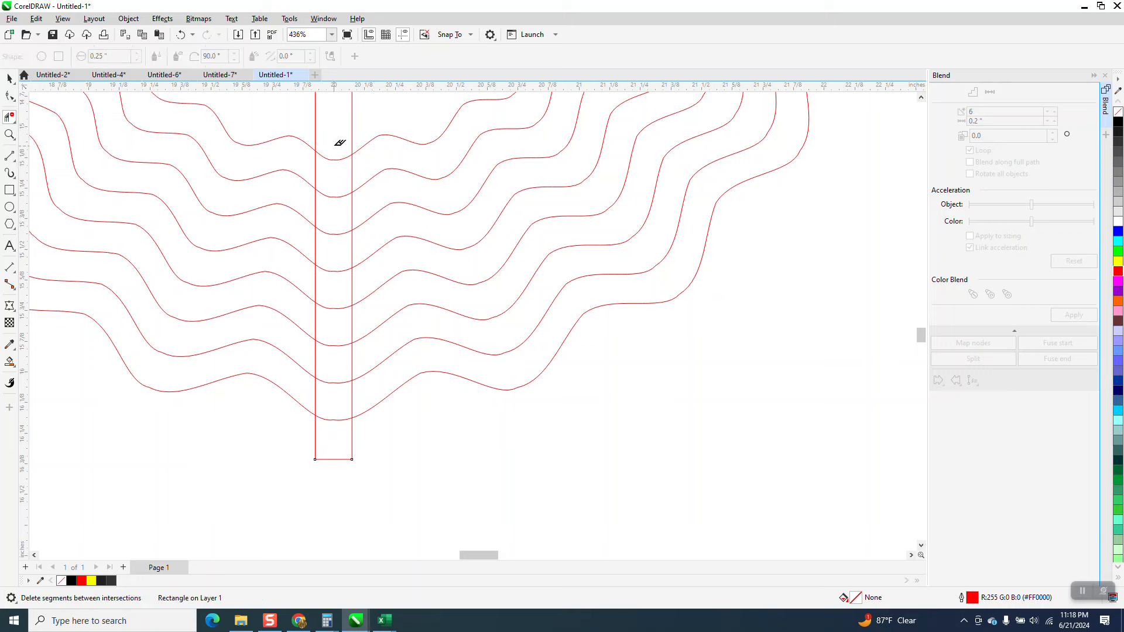
drag(333, 143, 338, 394)
- Delete the narrow guide rectangle and bring the whole ring design into view
click(9, 78)
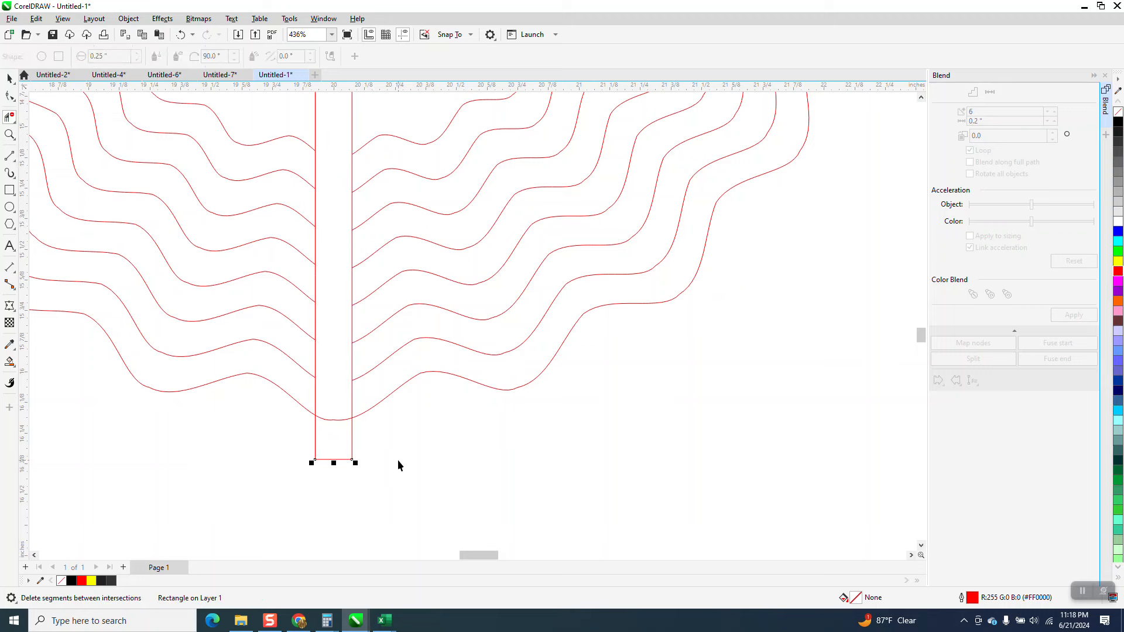
key(space)
click(351, 449)
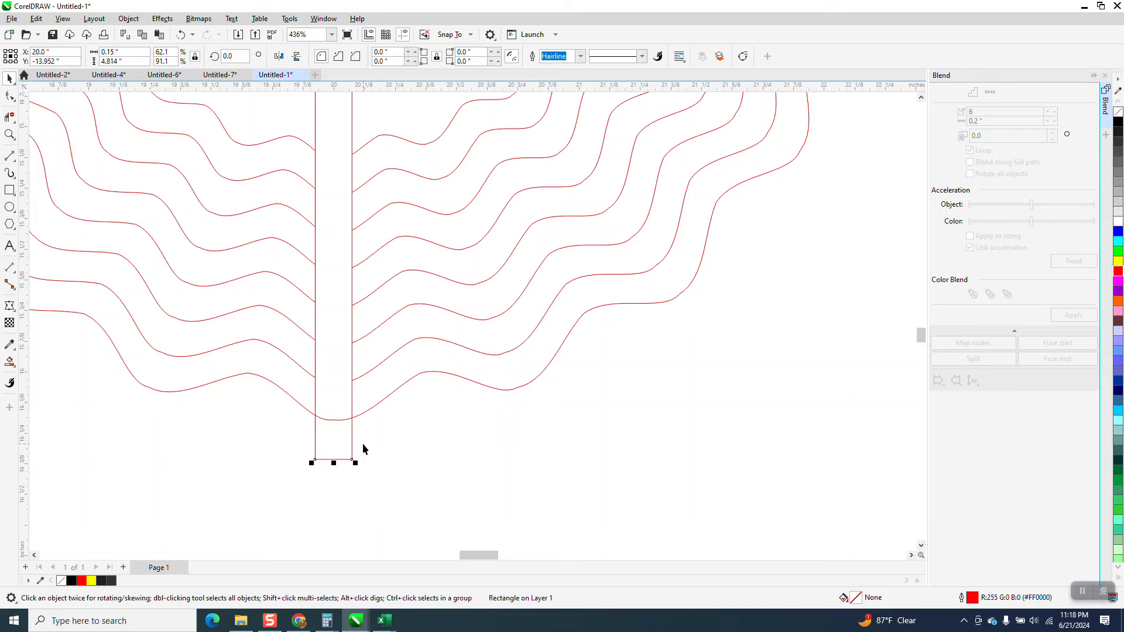
key(Delete)
scroll(365, 446, down, 4)
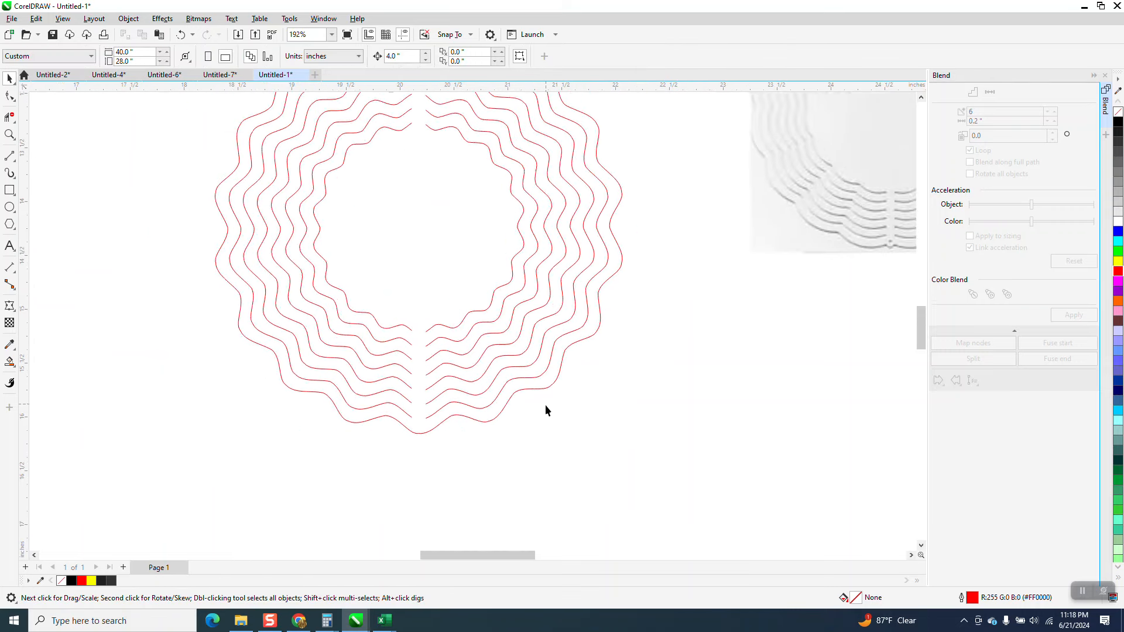
scroll(545, 404, down, 2)
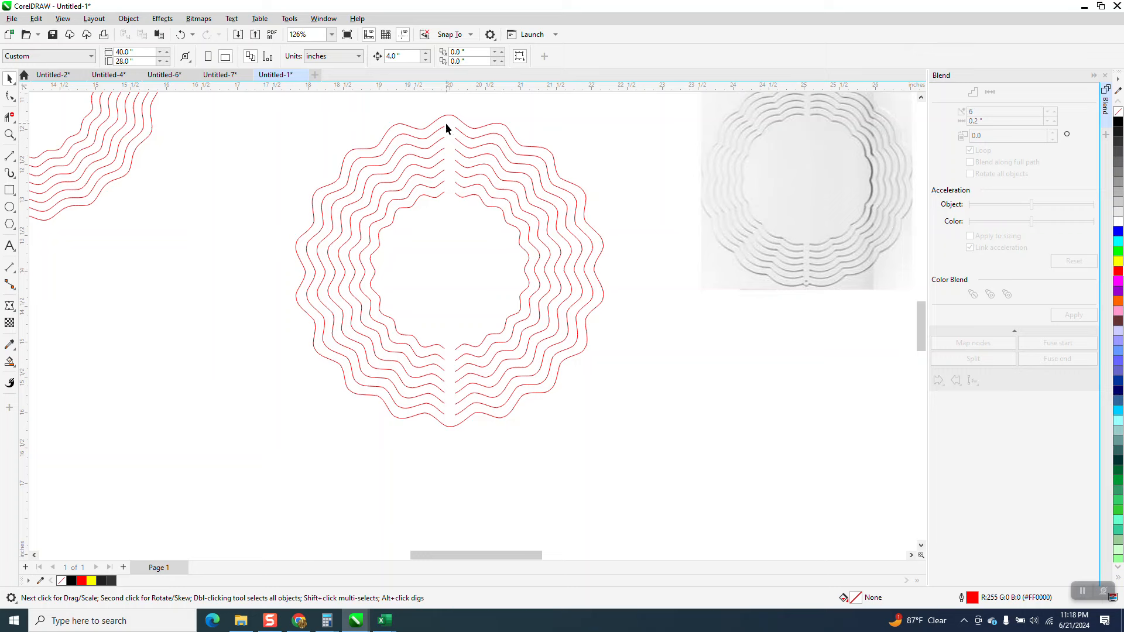
- Draw a small circle about 0.073 inches in diameter in the blank space above the larger ring's top crest
scroll(430, 216, down, 2)
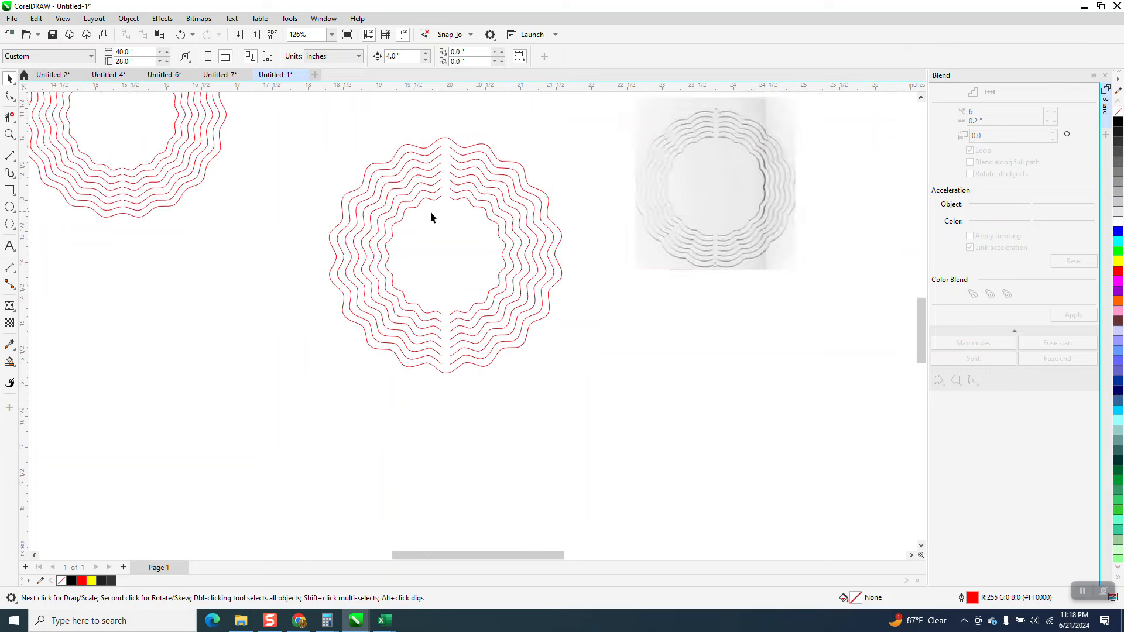
scroll(223, 205, down, 1)
scroll(223, 206, down, 1)
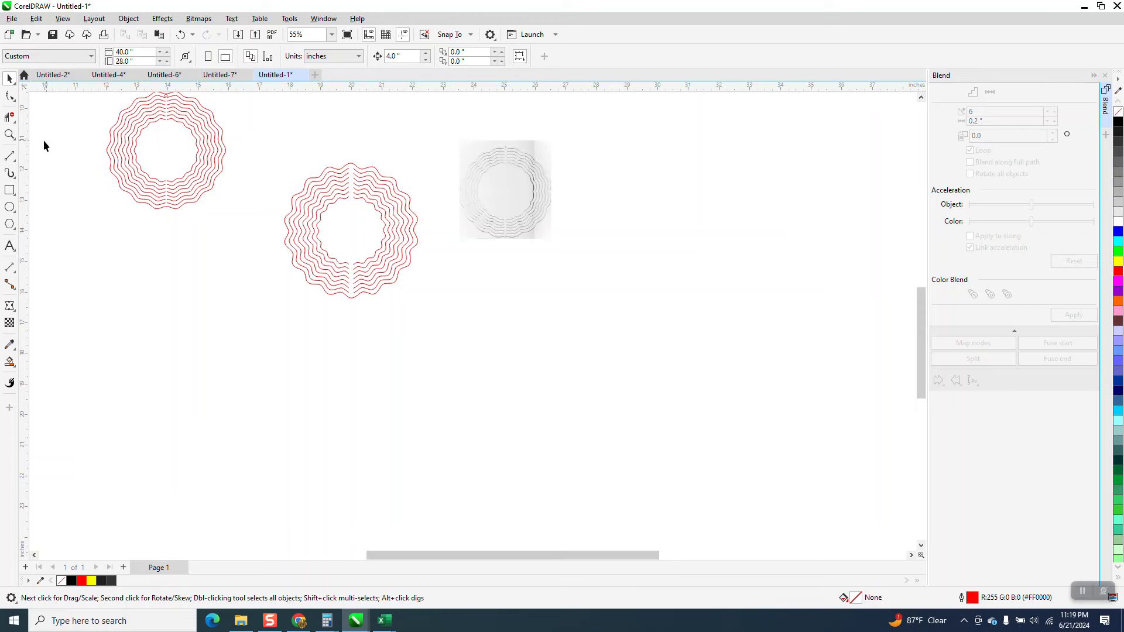
click(11, 136)
drag(329, 142, 408, 197)
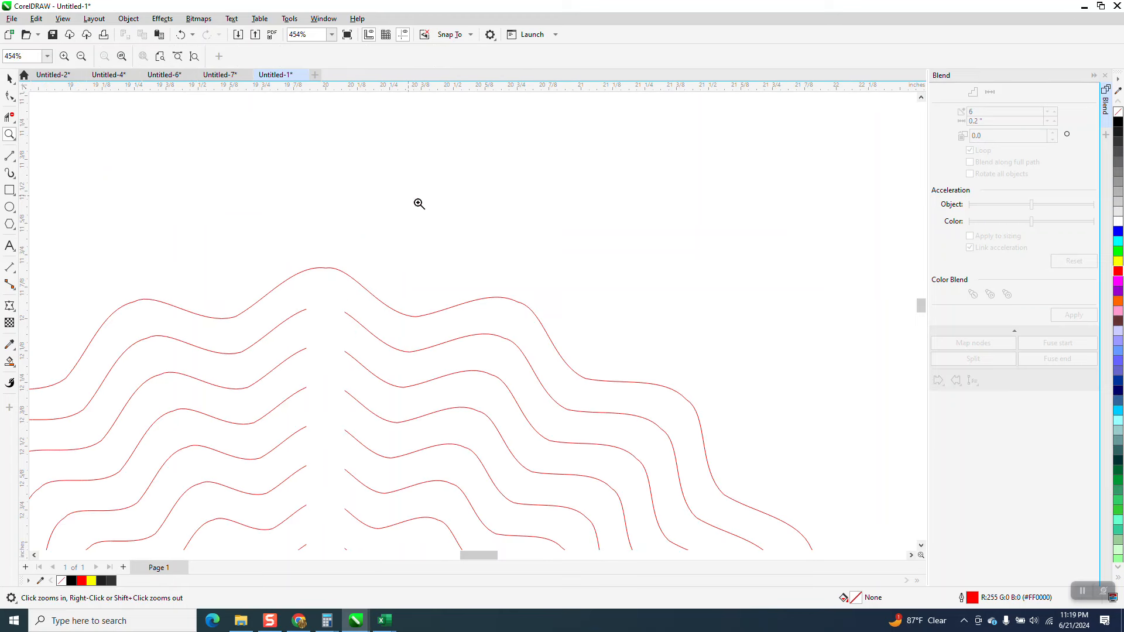
click(9, 207)
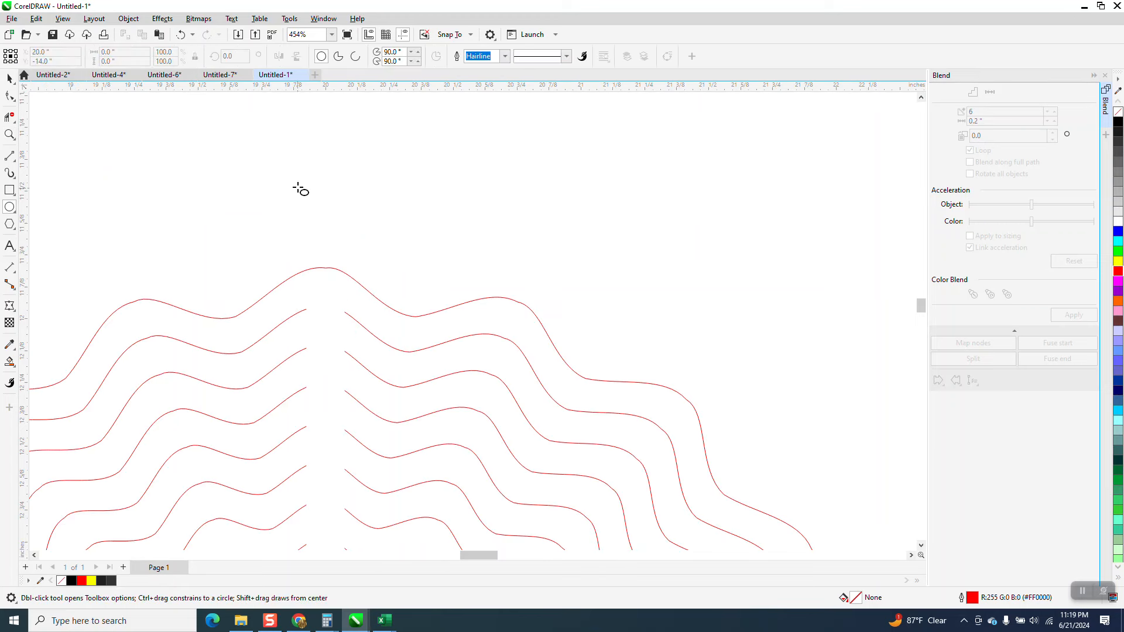
drag(396, 175, 379, 191)
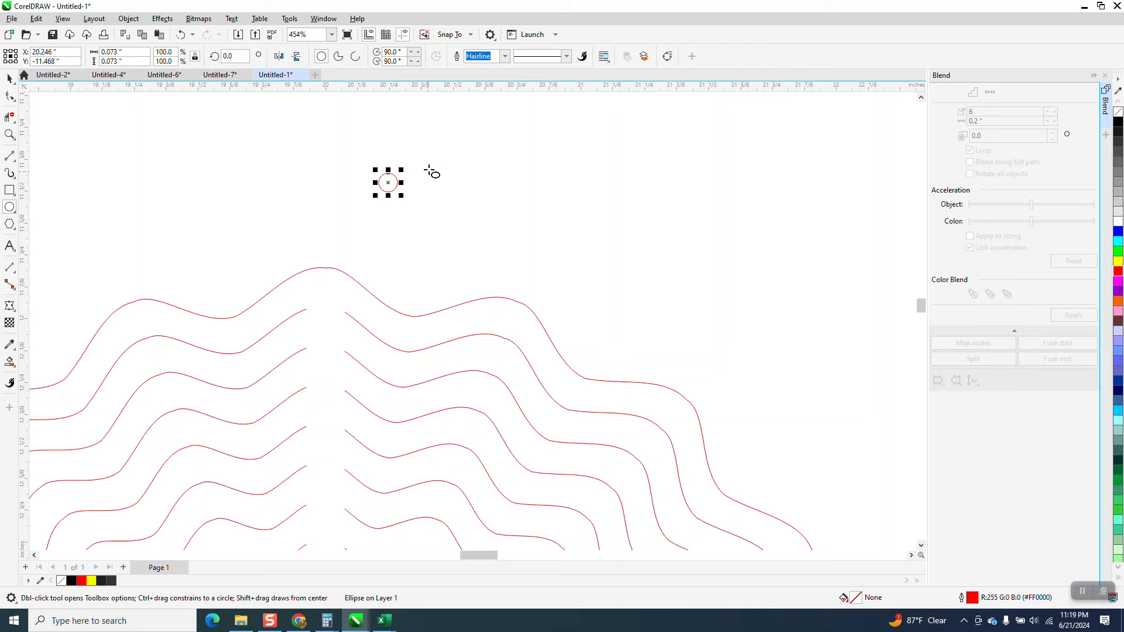
- Center the small circle on the page and move it straight up to about Y -11.9 inches, just inside the outermost ring's top crest
key(p)
scroll(391, 166, down, 2)
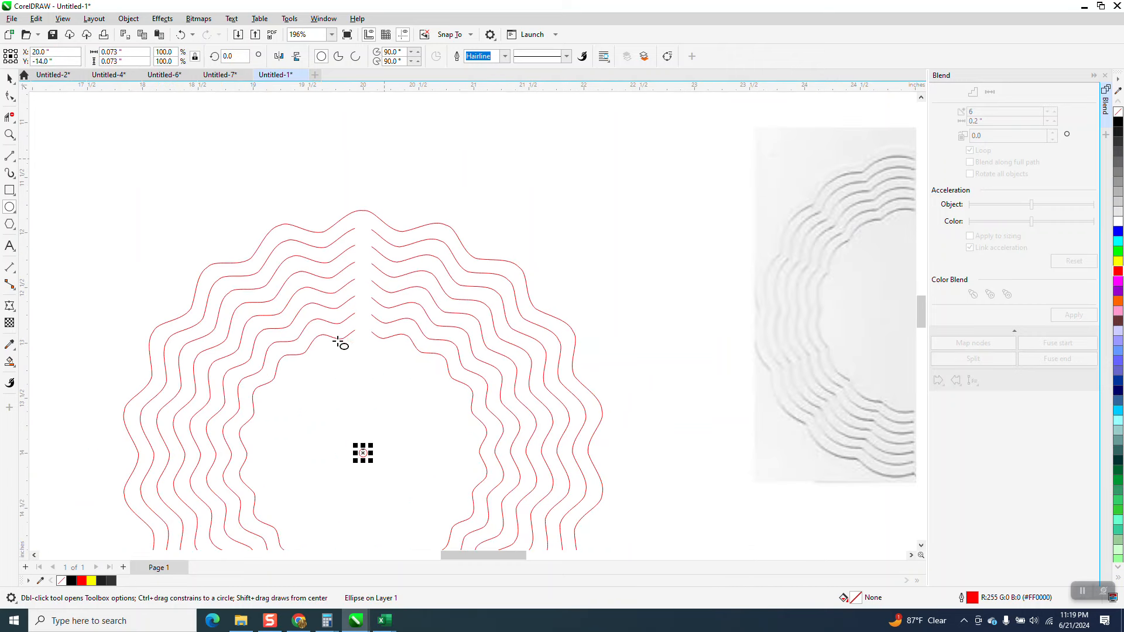
click(10, 78)
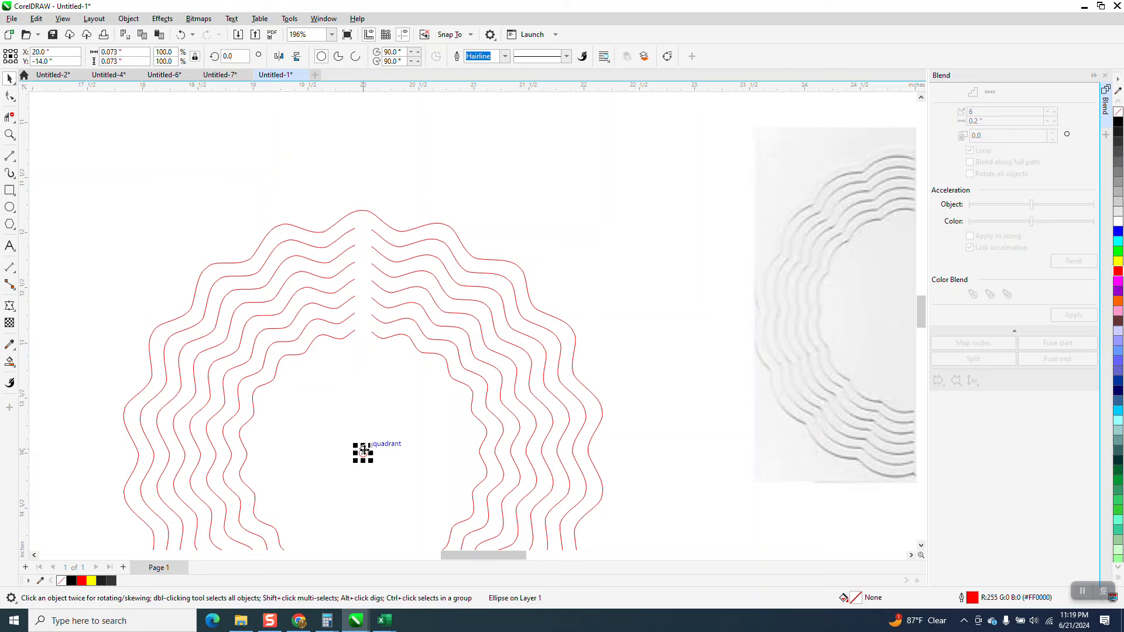
mouse_move(363, 453)
mouse_down()
mouse_move(369, 221)
mouse_move(467, 273)
mouse_up()
click(9, 134)
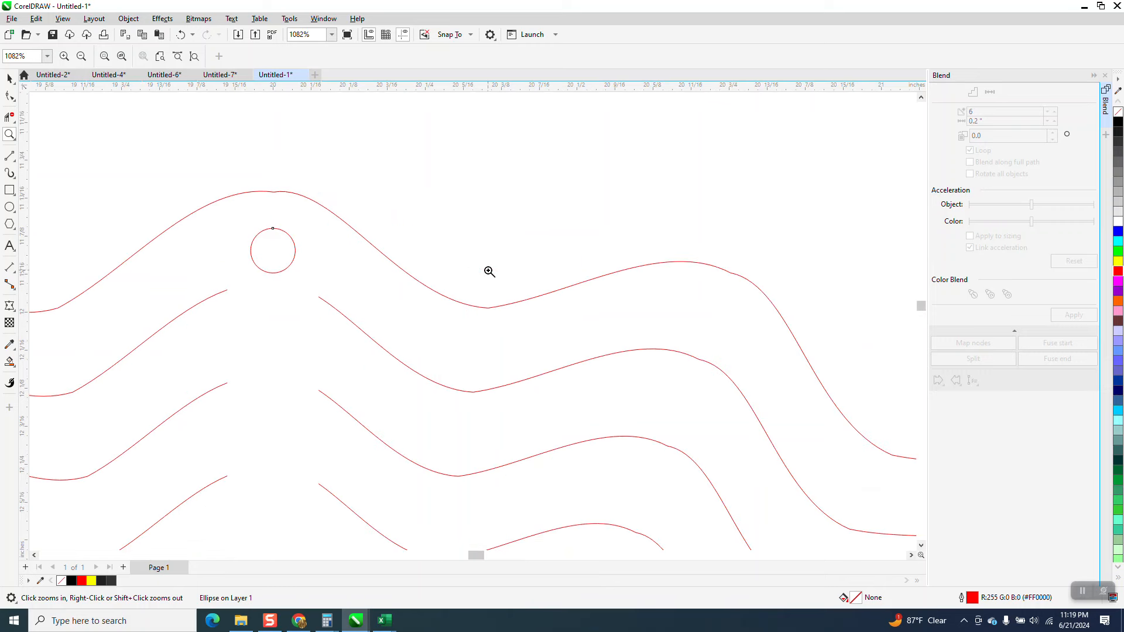
- Compare the hole and vertical gap at the ring's top with the same area of the reference image
scroll(433, 249, down, 5)
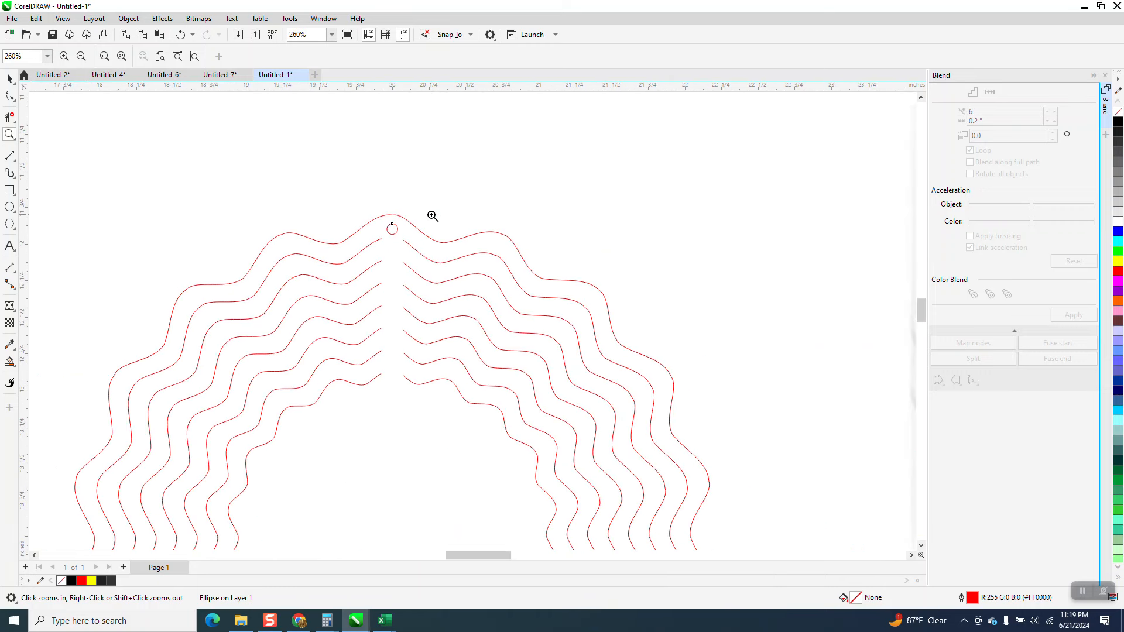
scroll(438, 223, down, 2)
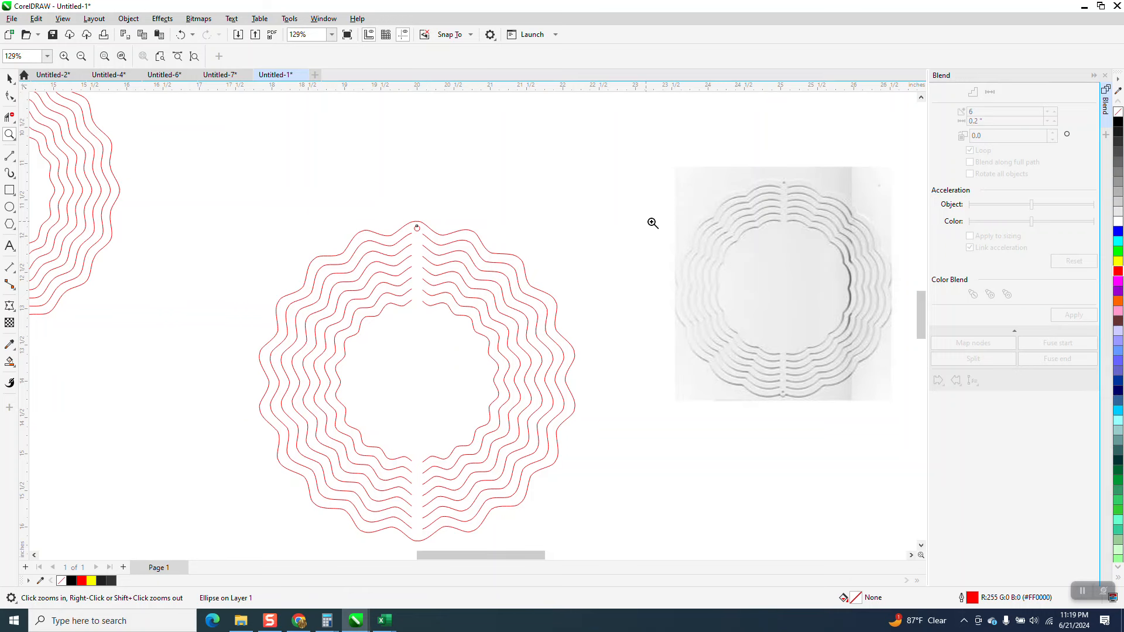
drag(776, 182, 799, 237)
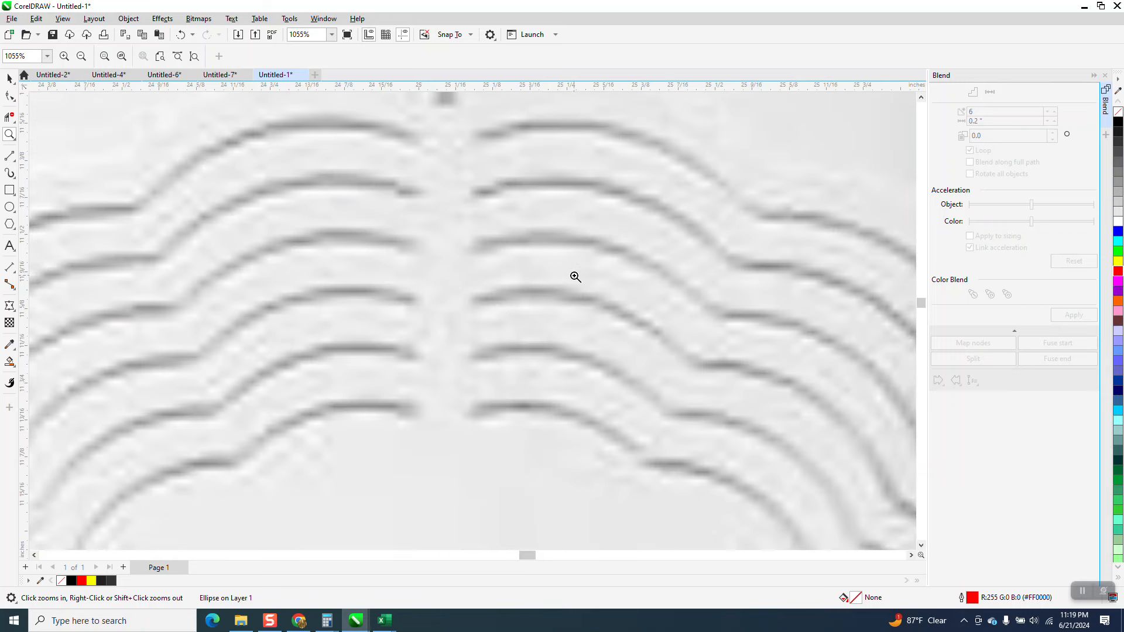
scroll(468, 273, down, 7)
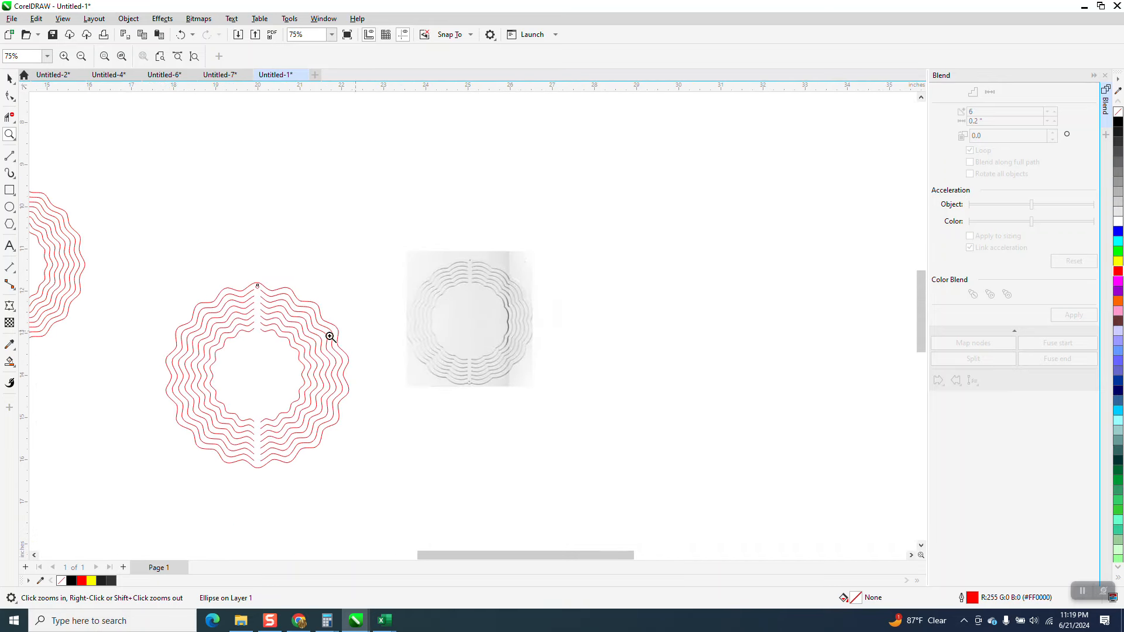
drag(236, 283, 299, 339)
scroll(345, 334, down, 1)
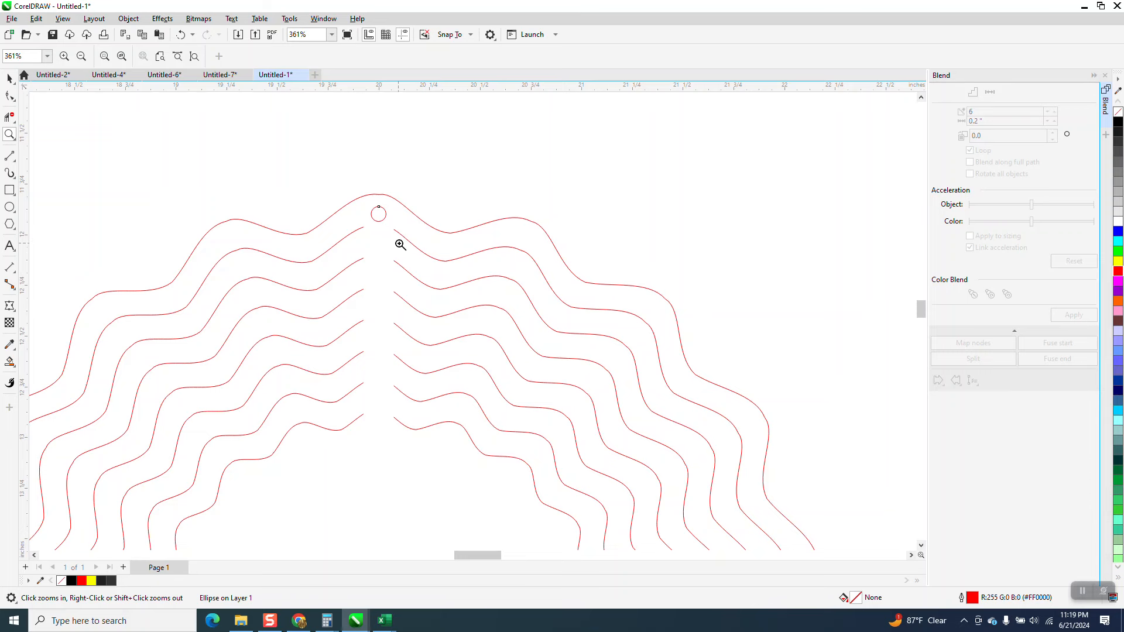
scroll(403, 244, down, 3)
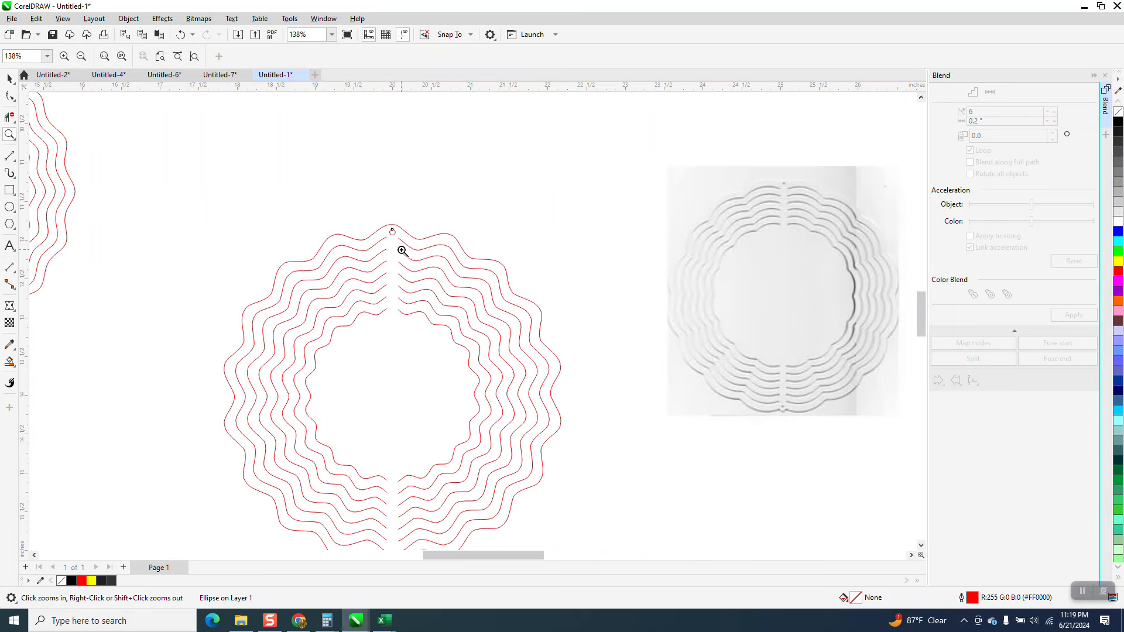
scroll(403, 246, down, 1)
- Select the whole ring design with its hole and review the file types offered by Save As, such as SVG, without saving
click(8, 78)
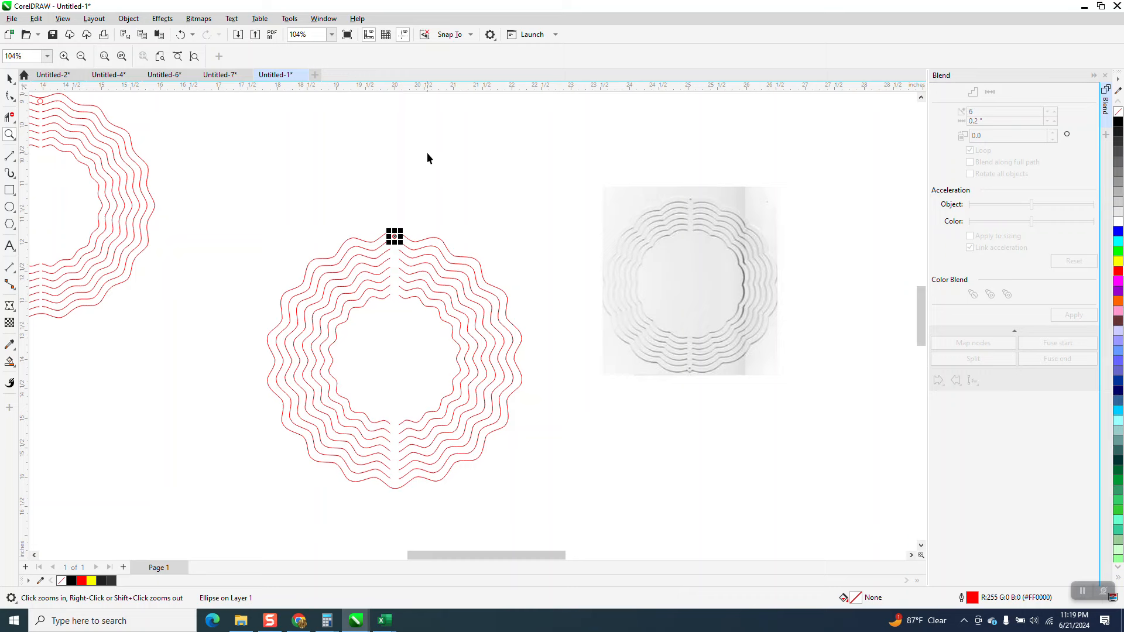
scroll(426, 208, down, 1)
drag(258, 193, 565, 437)
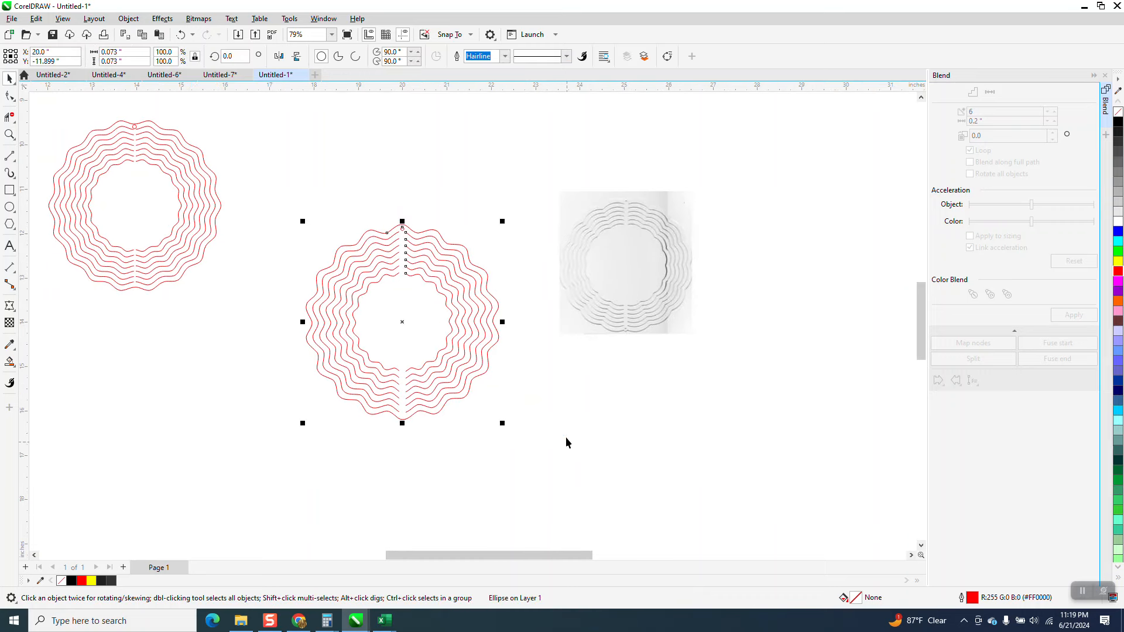
click(12, 19)
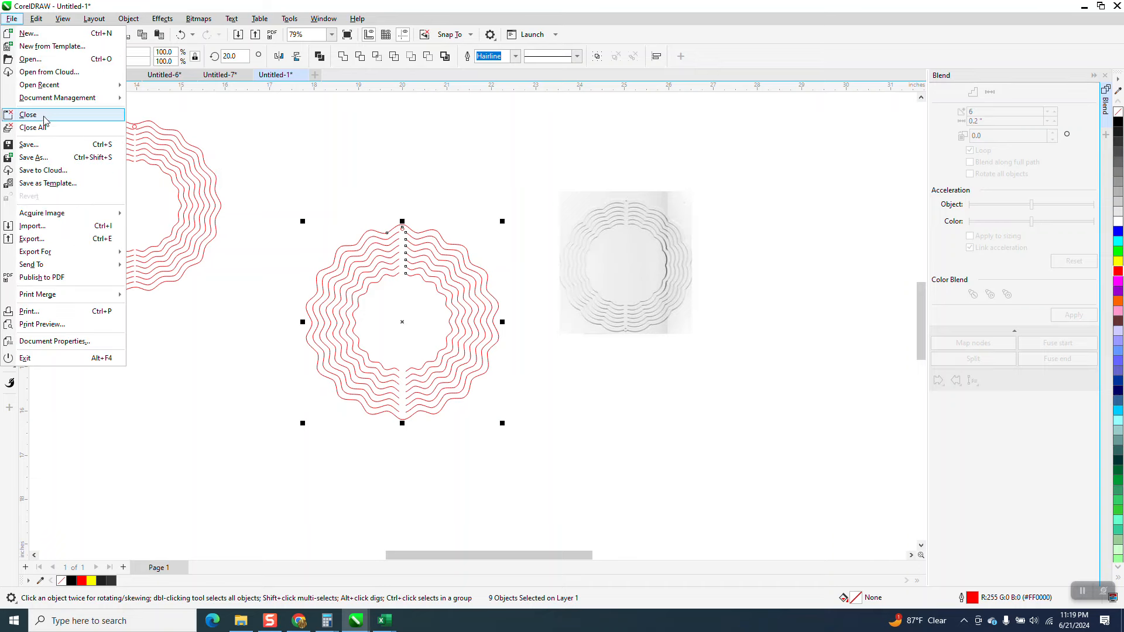
click(44, 159)
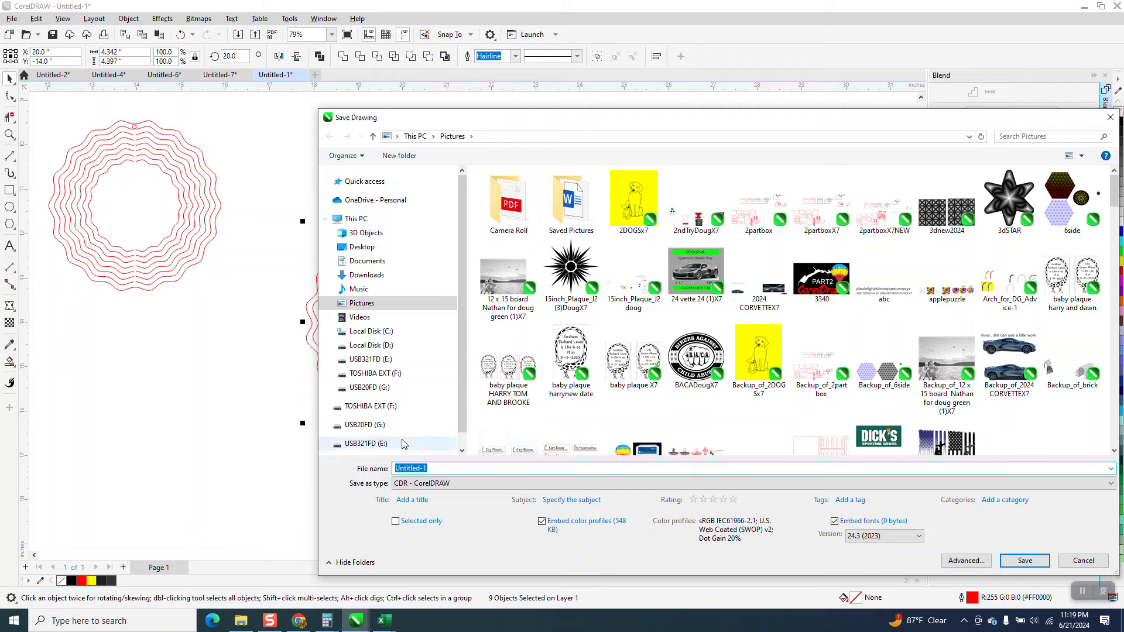
click(1110, 484)
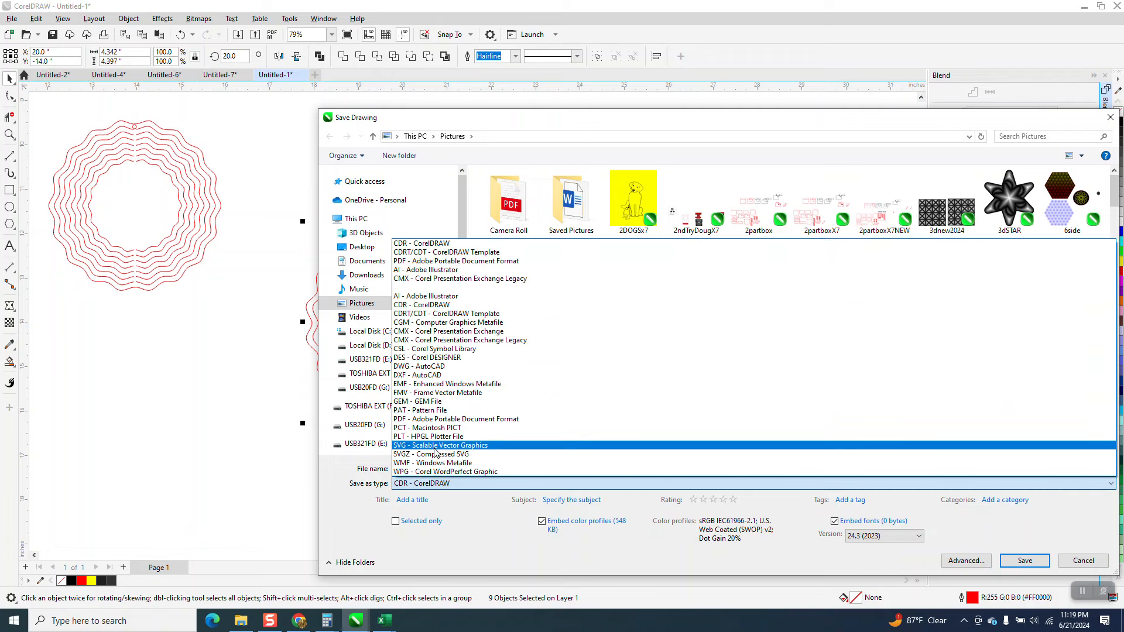
click(1083, 560)
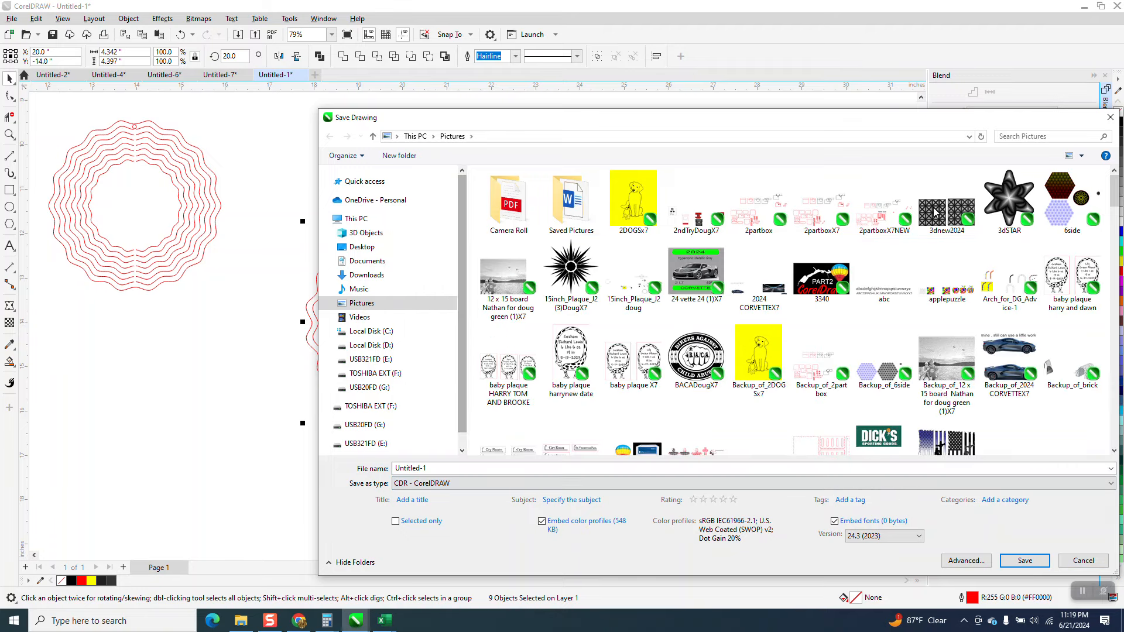
click(1109, 117)
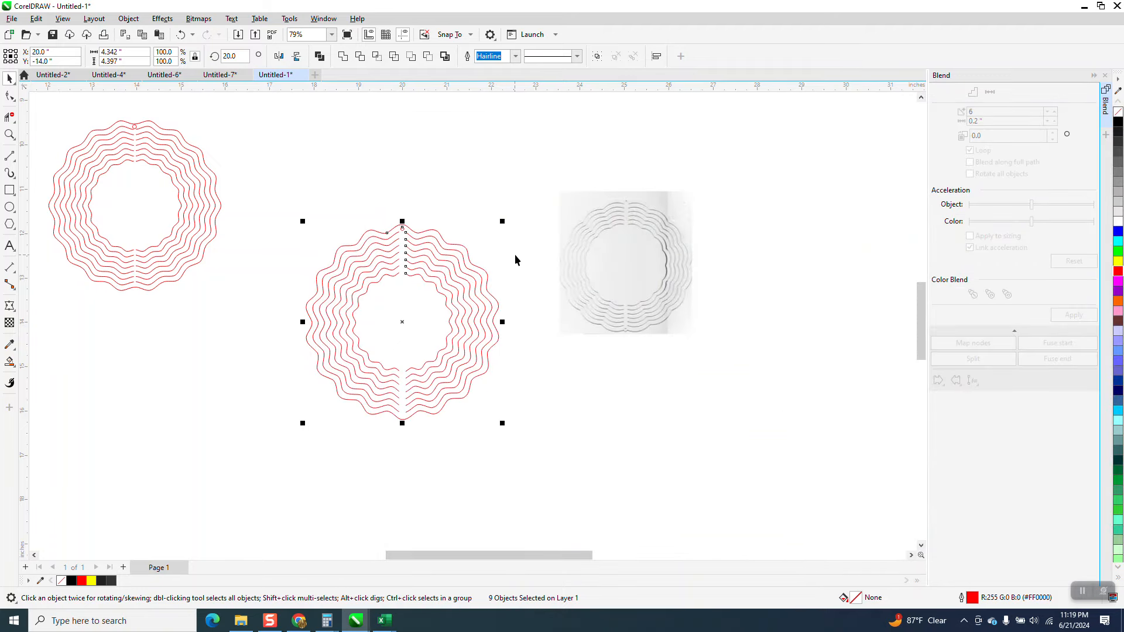
- Move the reference image beside the larger ring at about X 23.97, Y -14.09 inches, and close the Blend settings for a side-by-side view
drag(577, 266, 561, 317)
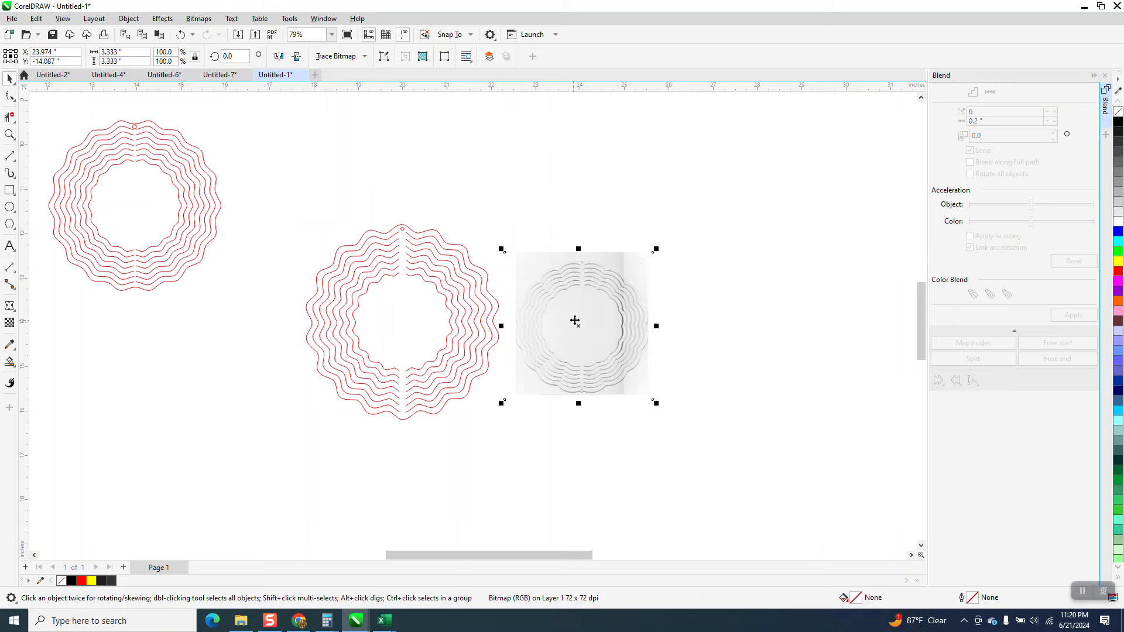
click(603, 325)
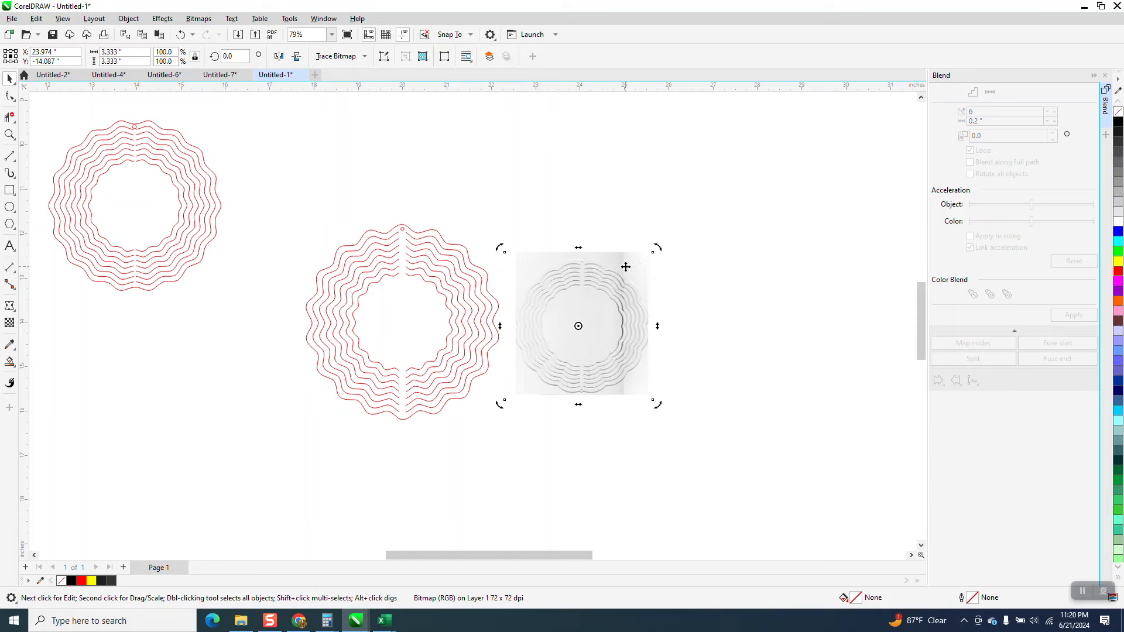
click(1104, 78)
scroll(795, 205, down, 1)
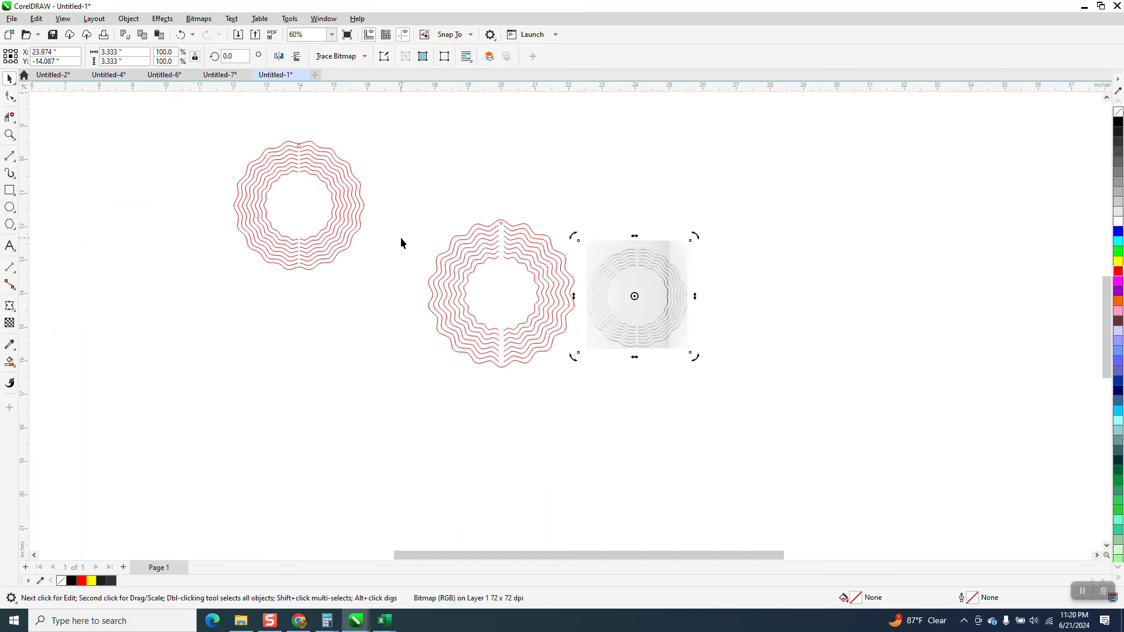
click(10, 135)
drag(389, 218, 656, 370)
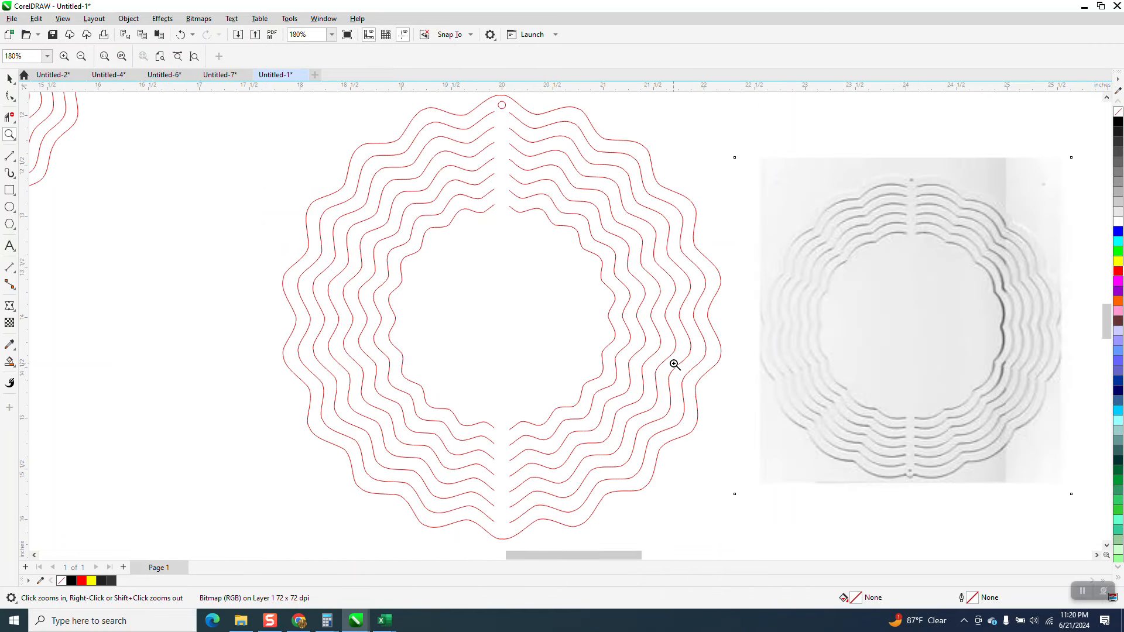